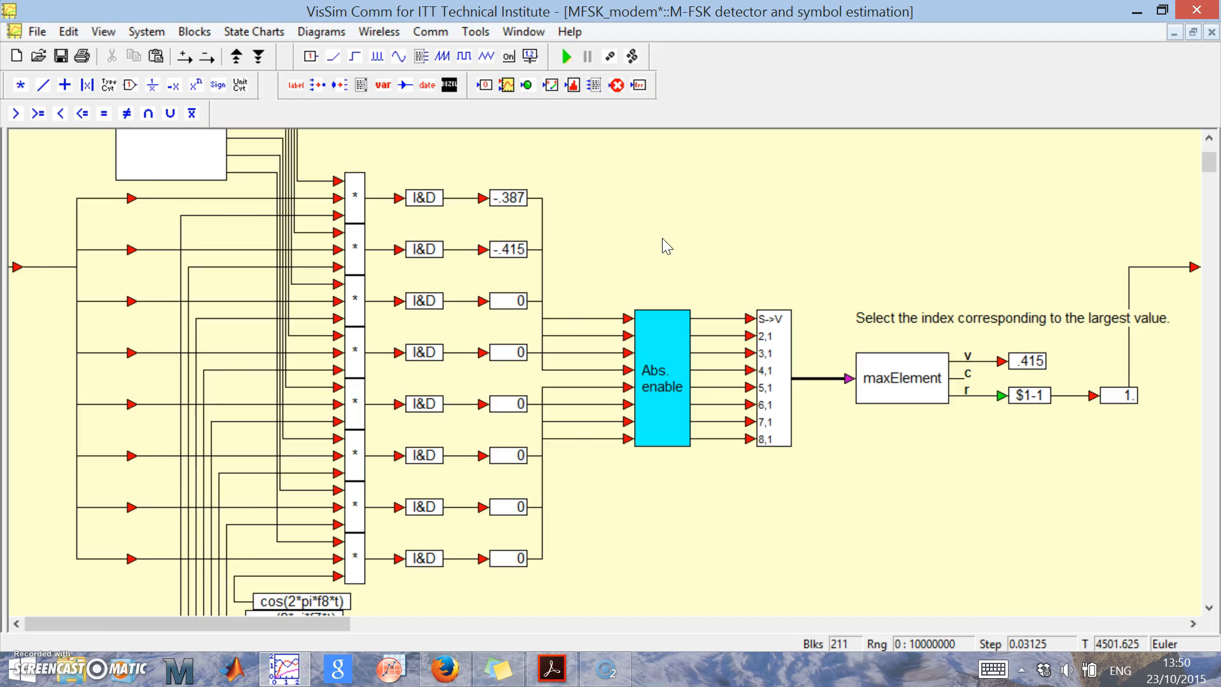
Return to the main modem diagram and clear the overplot curves of the SER plot.
right_click(666, 246)
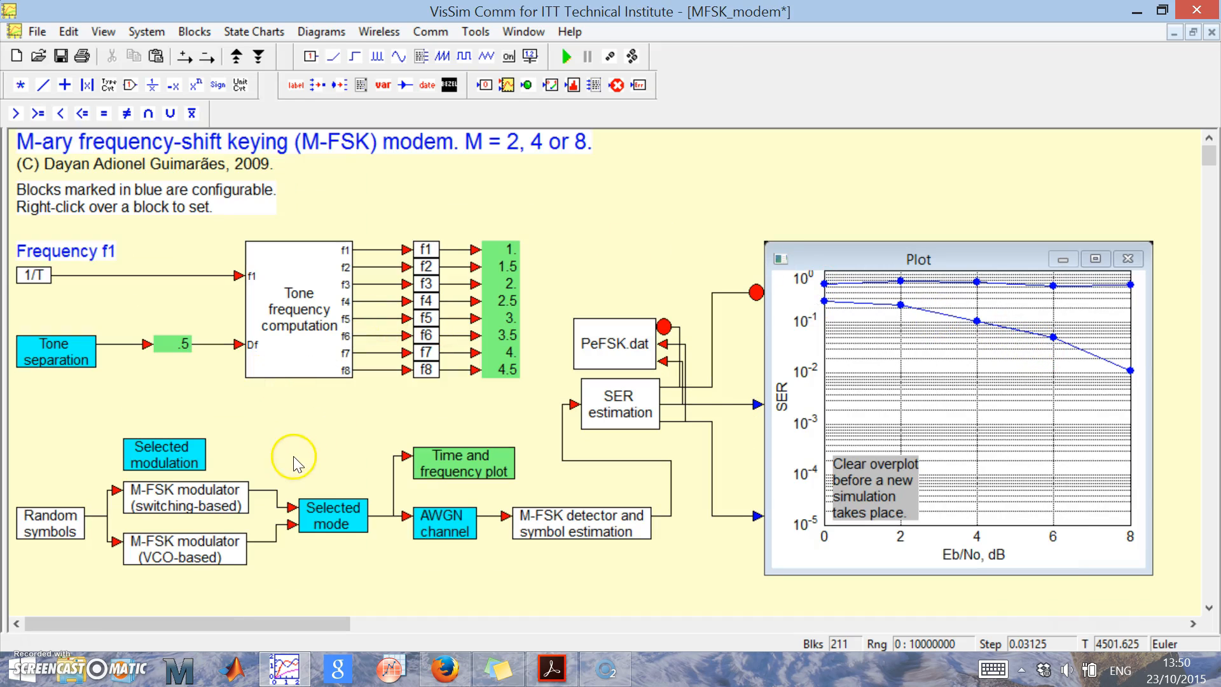
right_click(928, 411)
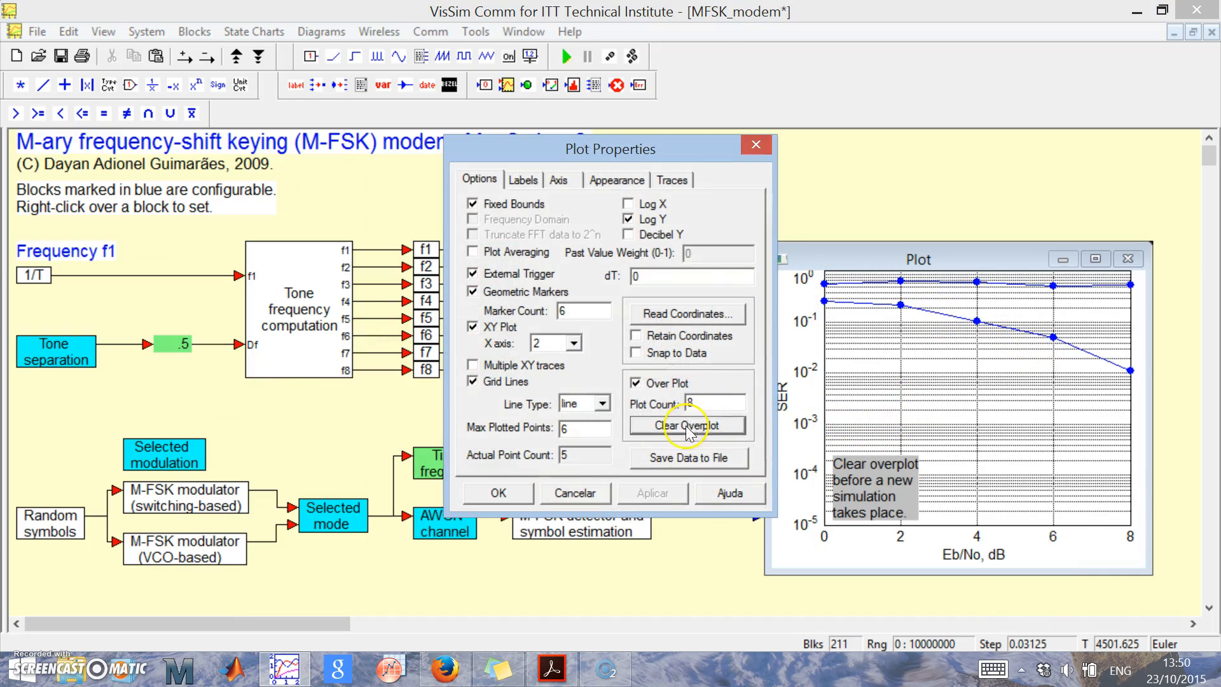
left_click(488, 493)
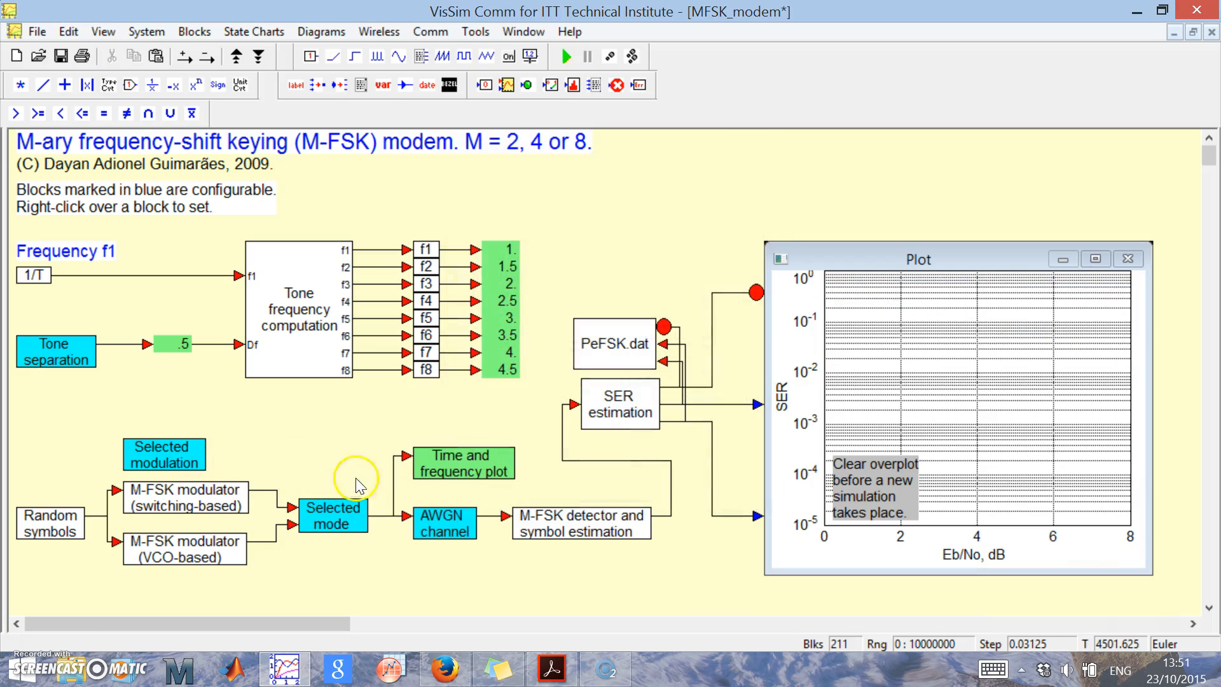
Open the Time and frequency plot block and set the simulation's end time to 10 seconds.
double_click(466, 468)
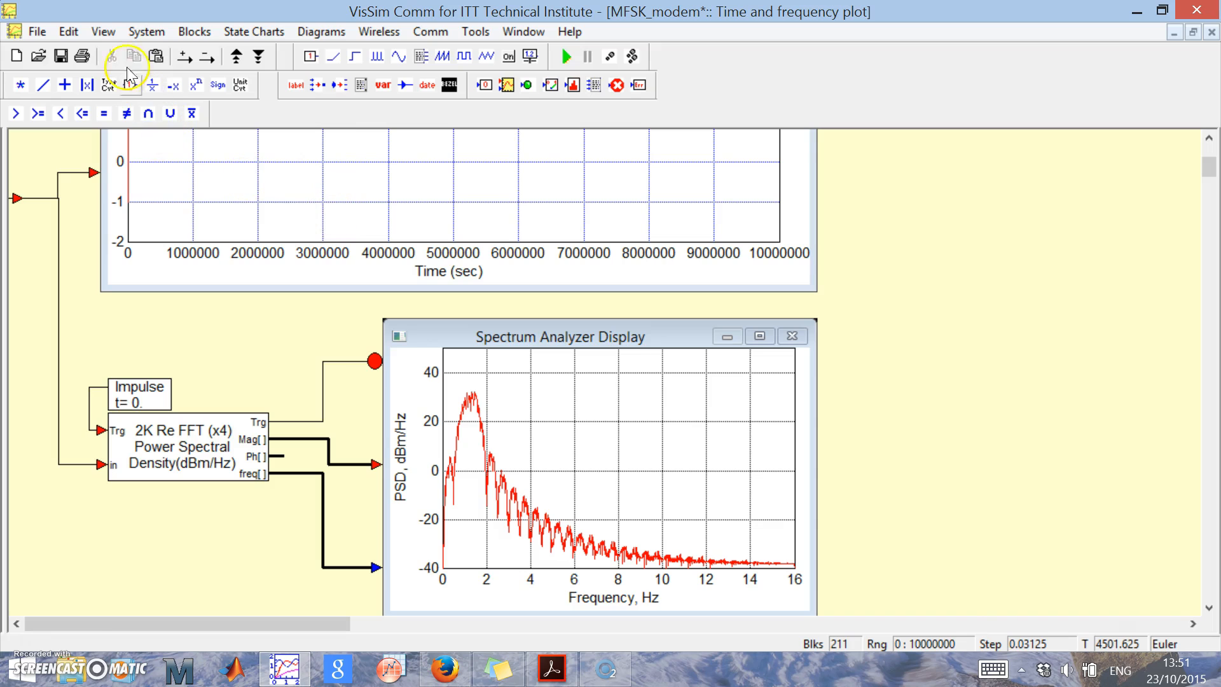
left_click(147, 31)
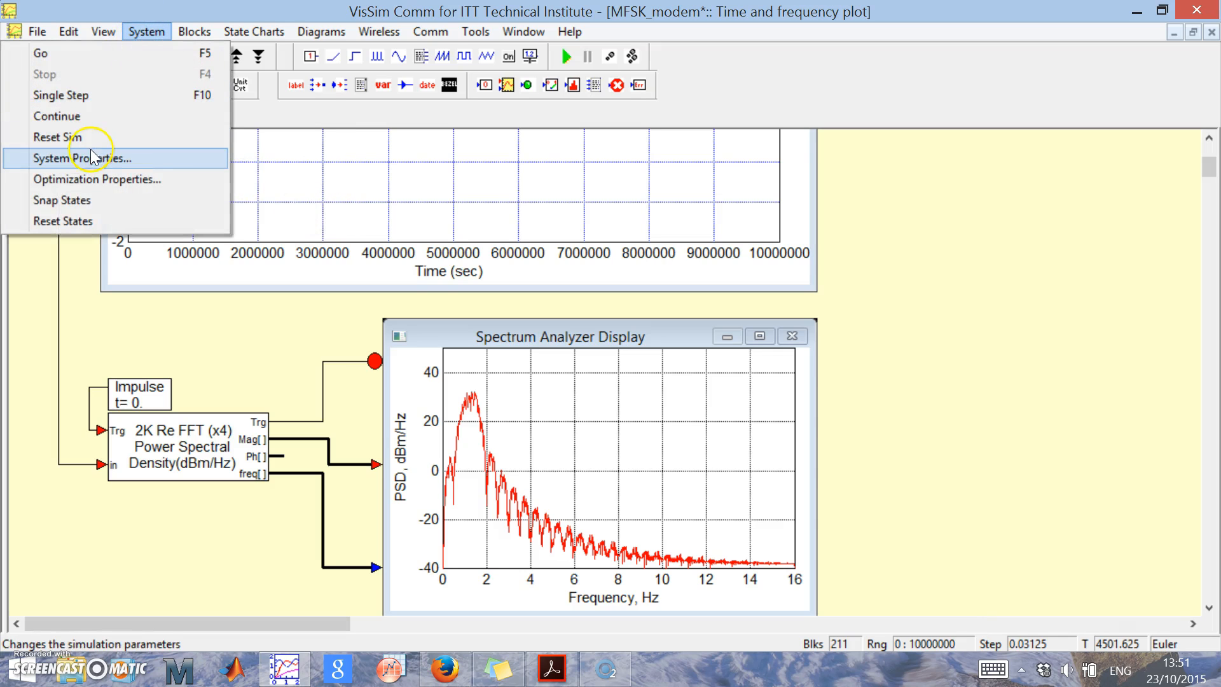
left_click(987, 246)
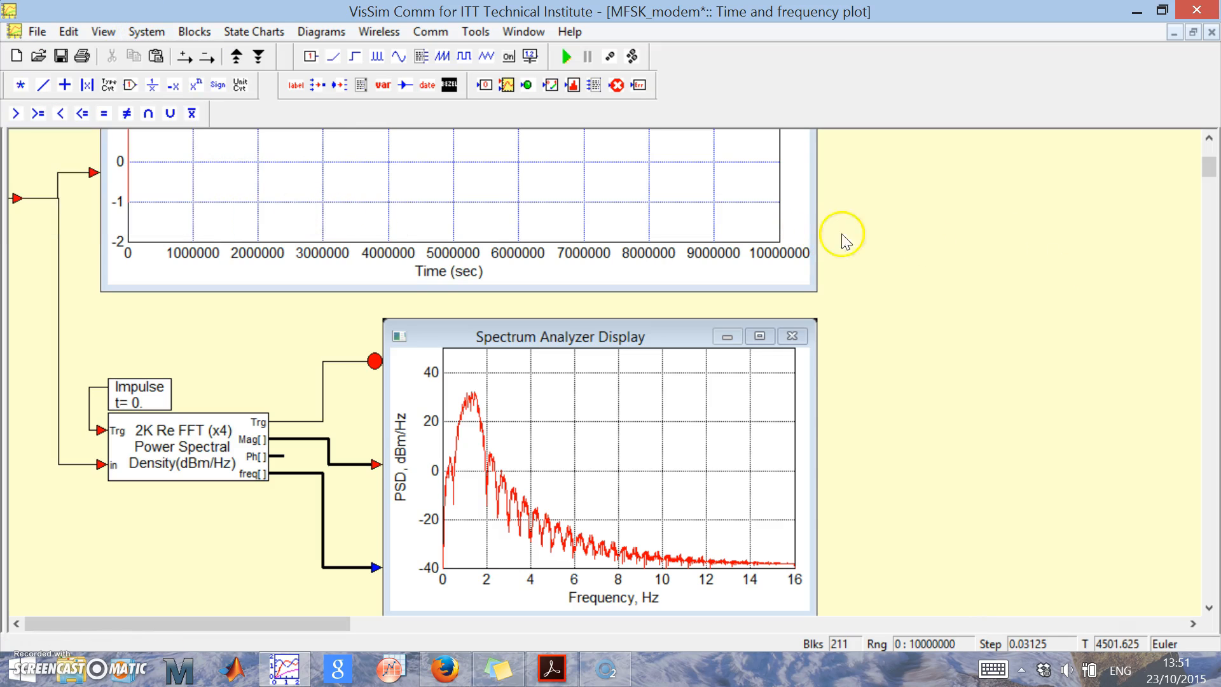
left_click(146, 31)
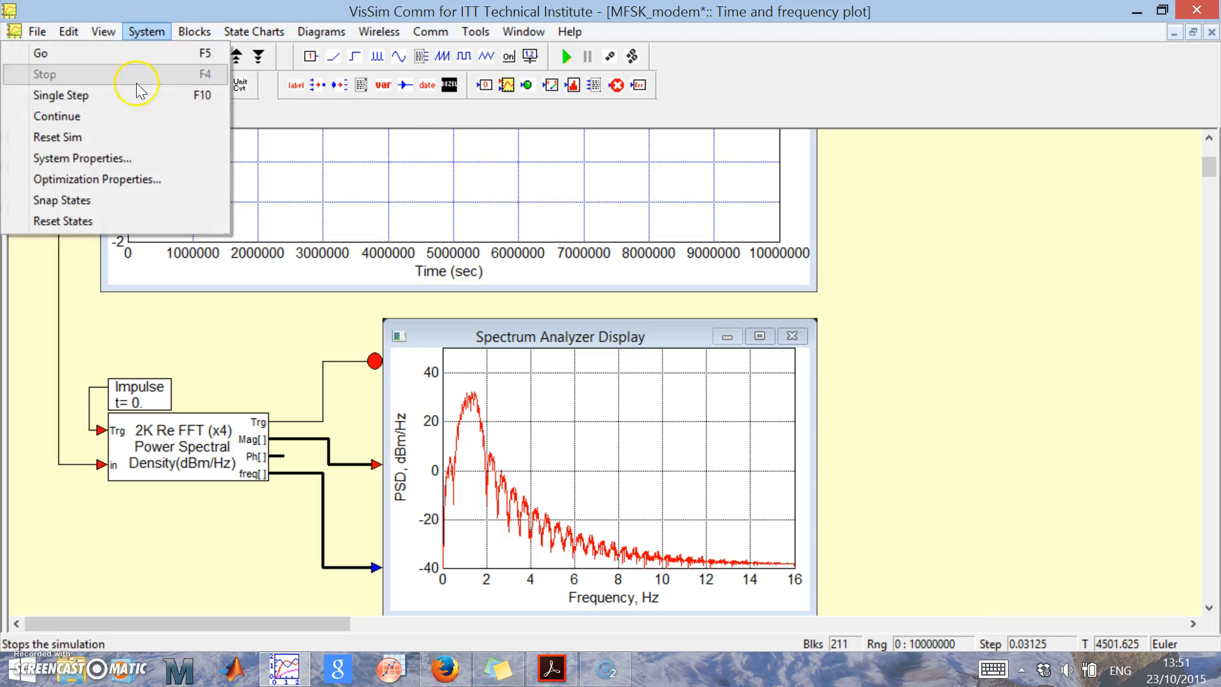
left_click(109, 163)
key("BackSpace")
key("BackSpace")
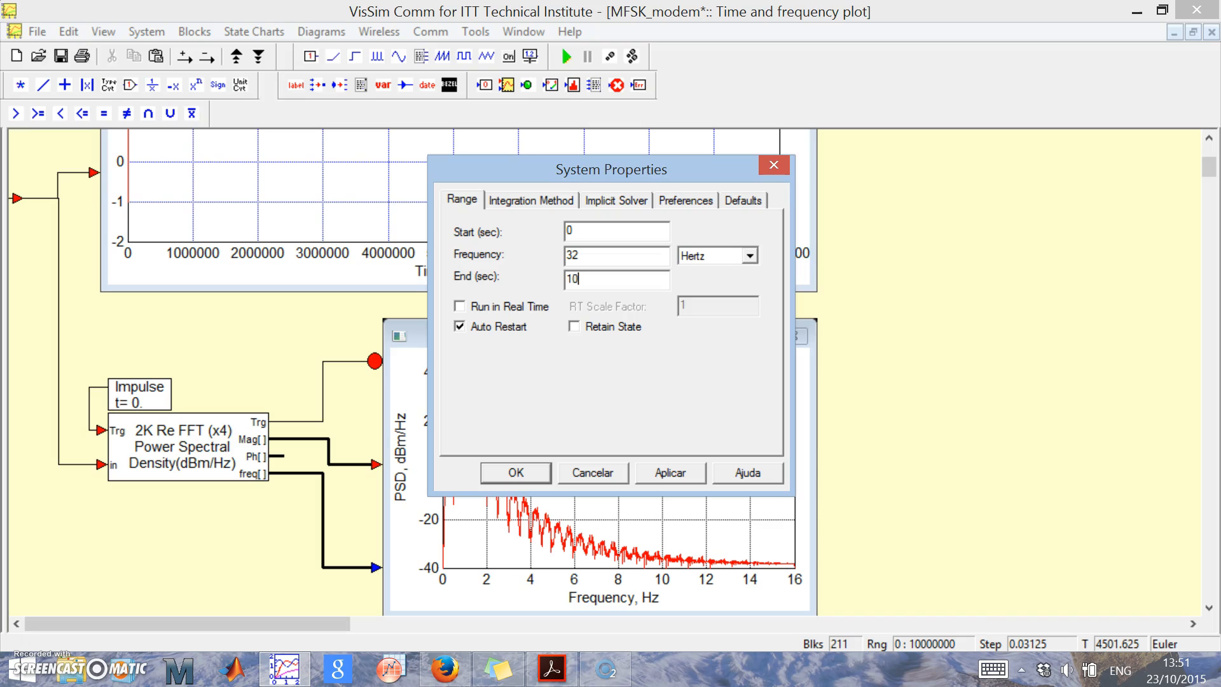
left_click(517, 471)
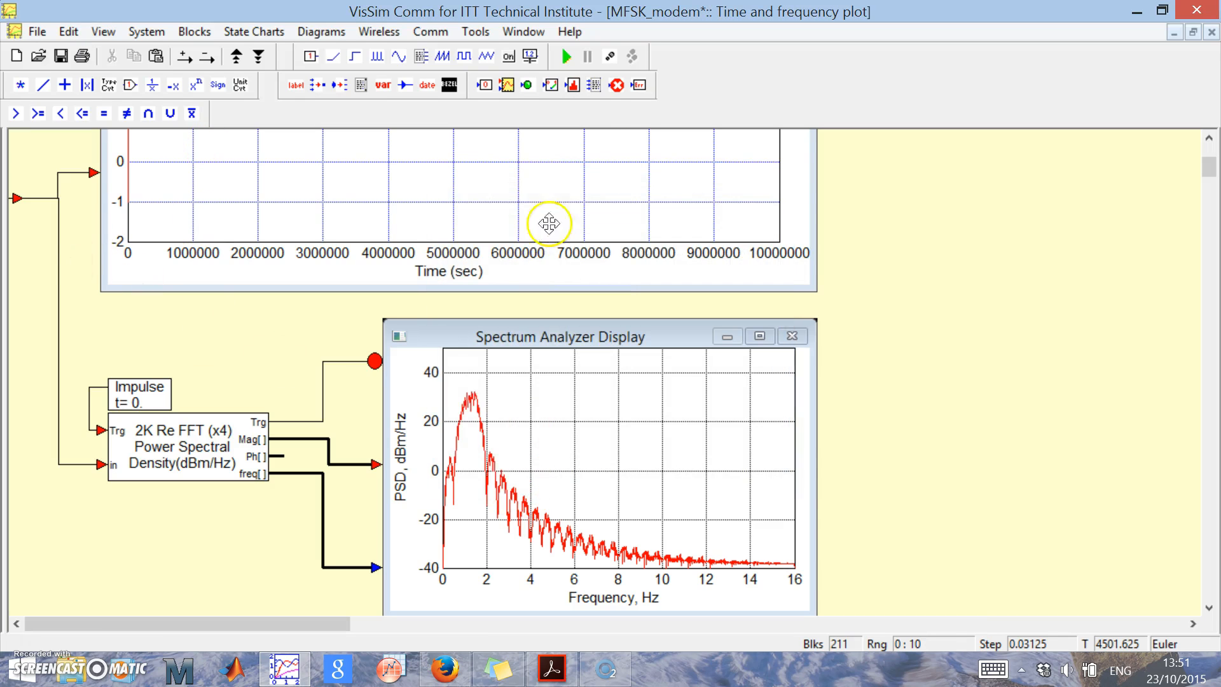
Run the simulation, continuing despite the insufficient FFT runtime and suppressing that warning for the session.
left_click(566, 56)
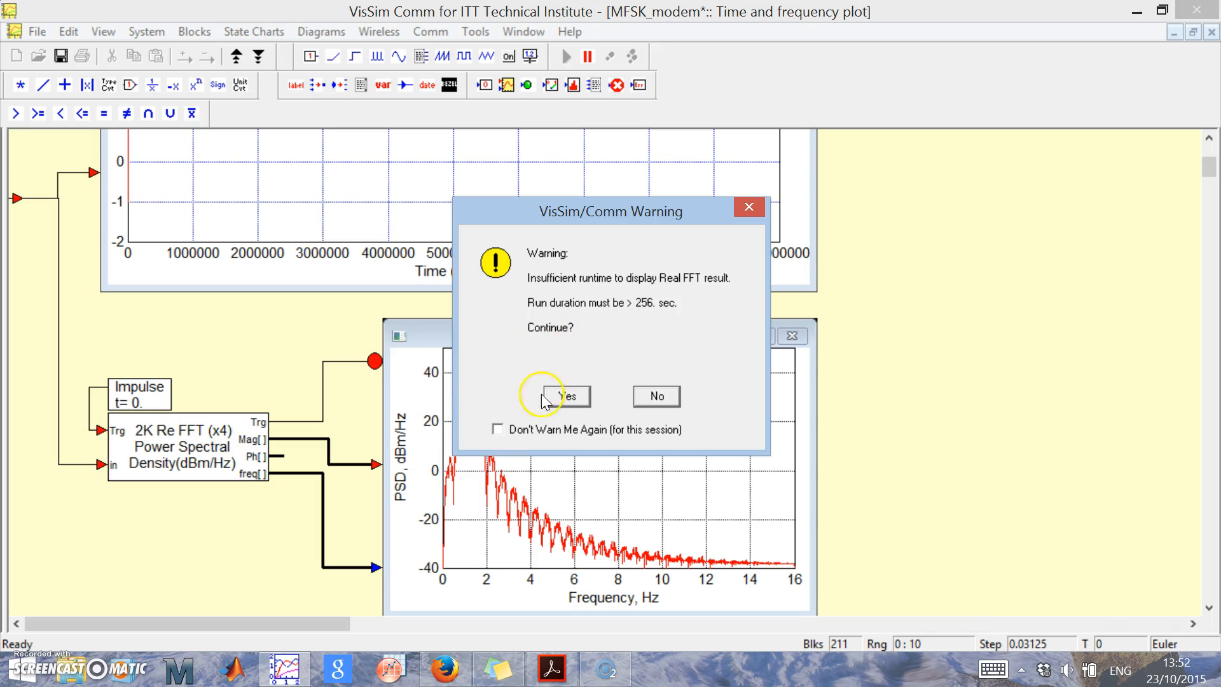
left_click(497, 428)
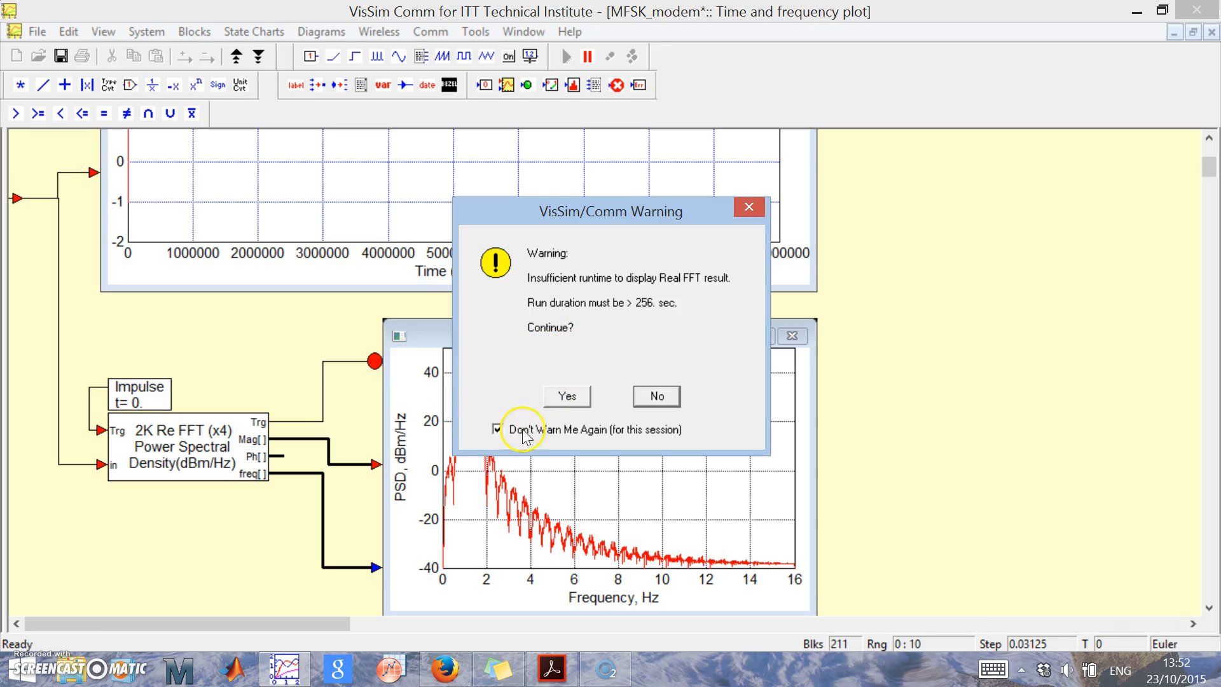
left_click(564, 398)
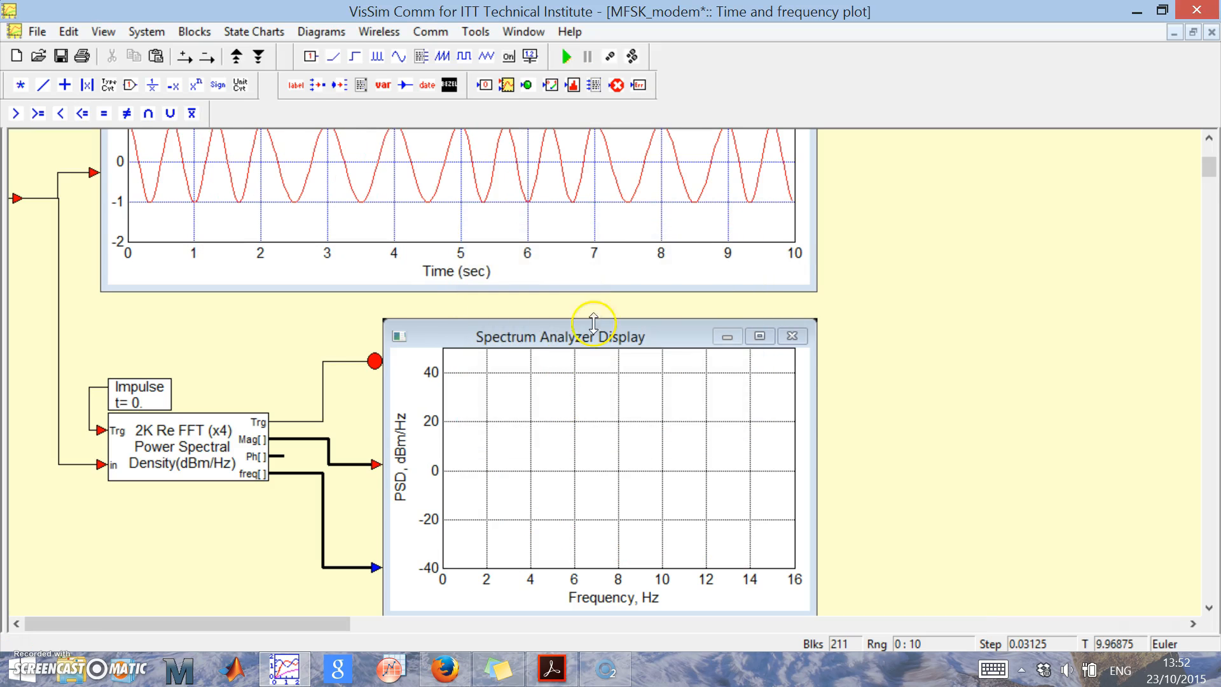
Rerun the simulation several times and examine the waveform in the time plot.
left_click(565, 55)
left_click(565, 55)
left_click(564, 55)
left_click(564, 55)
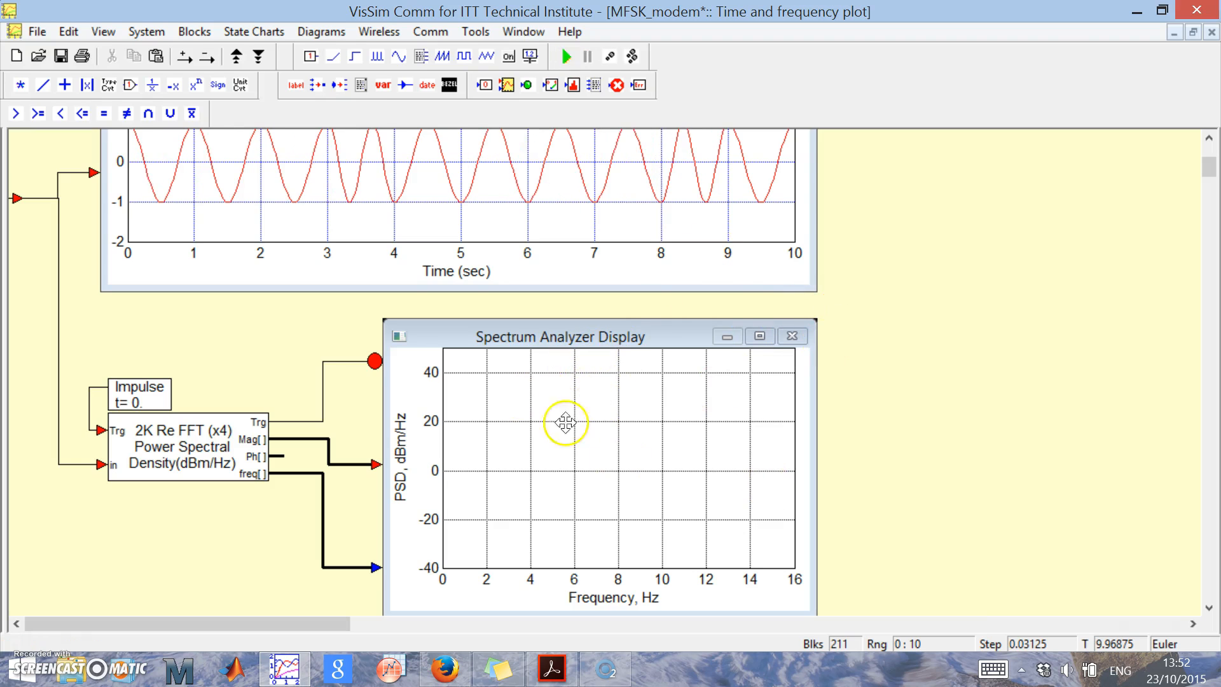
scroll(889, 416, "up", 3)
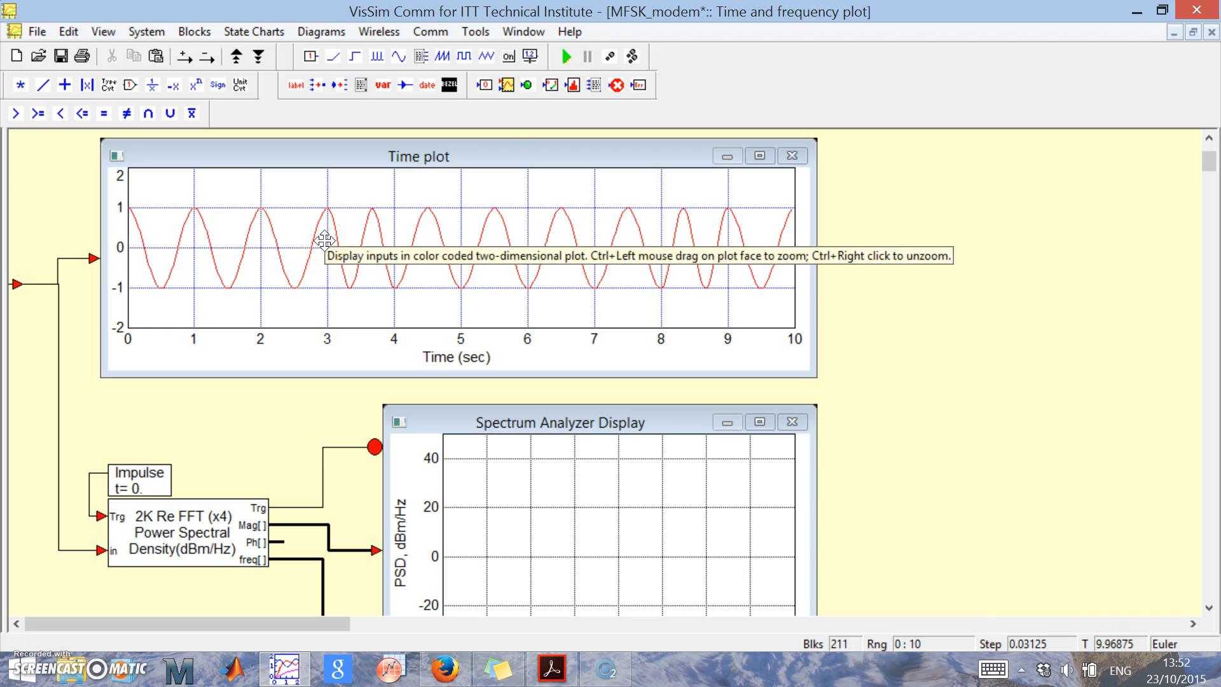
left_click(568, 57)
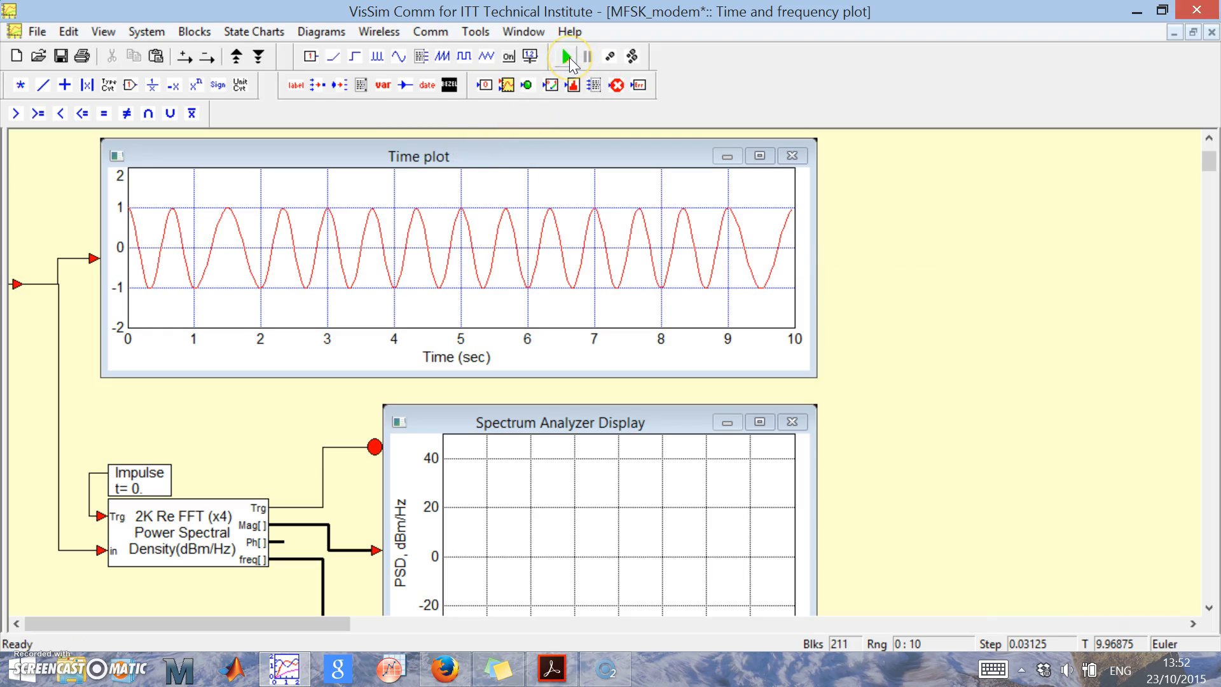
Return to the main diagram and set the Selected mode block to Switching-based.
right_click(877, 267)
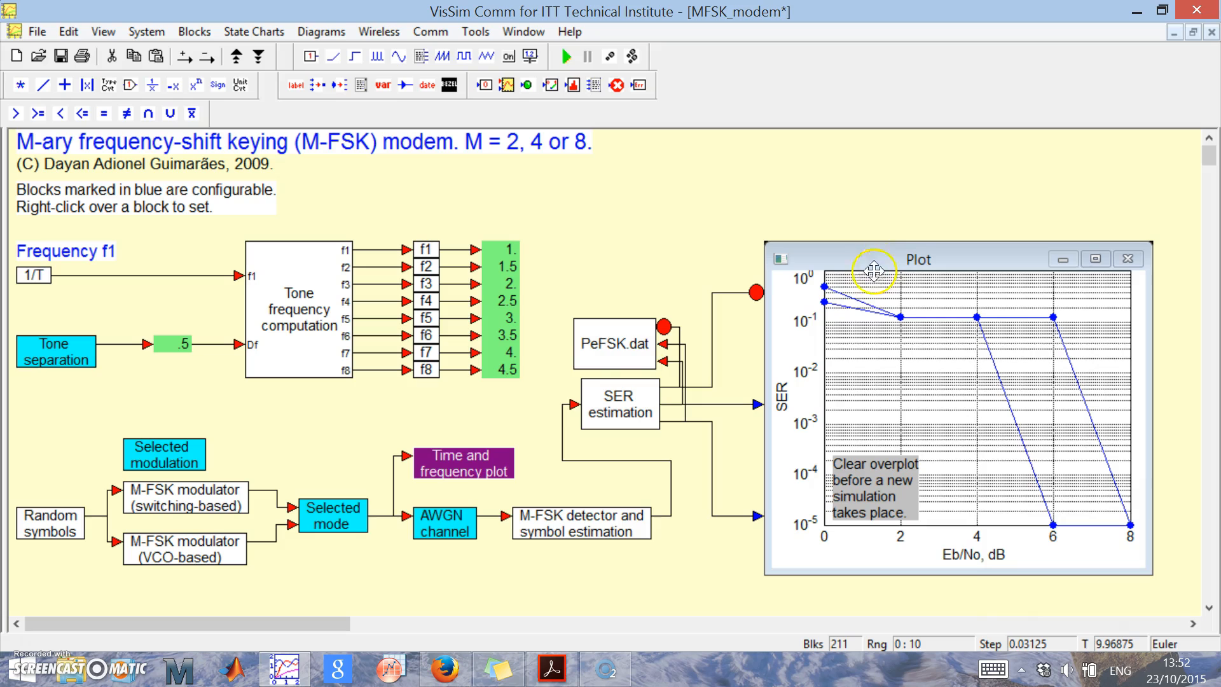
right_click(310, 501)
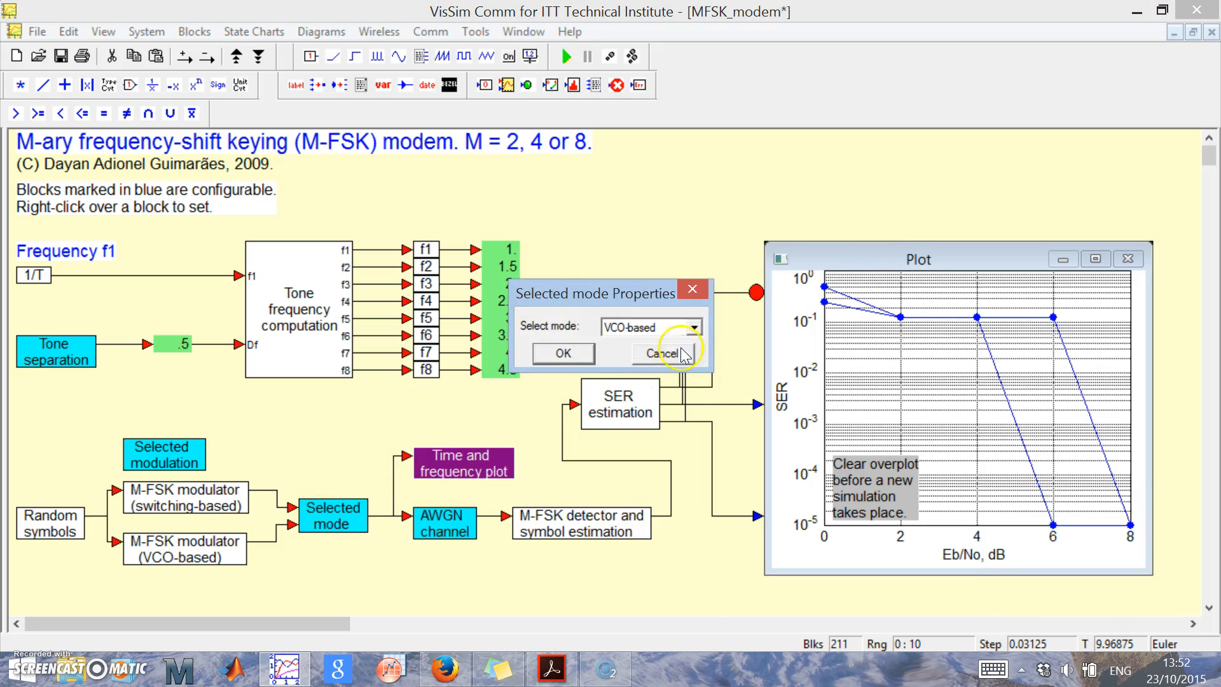
left_click(695, 328)
left_click(647, 348)
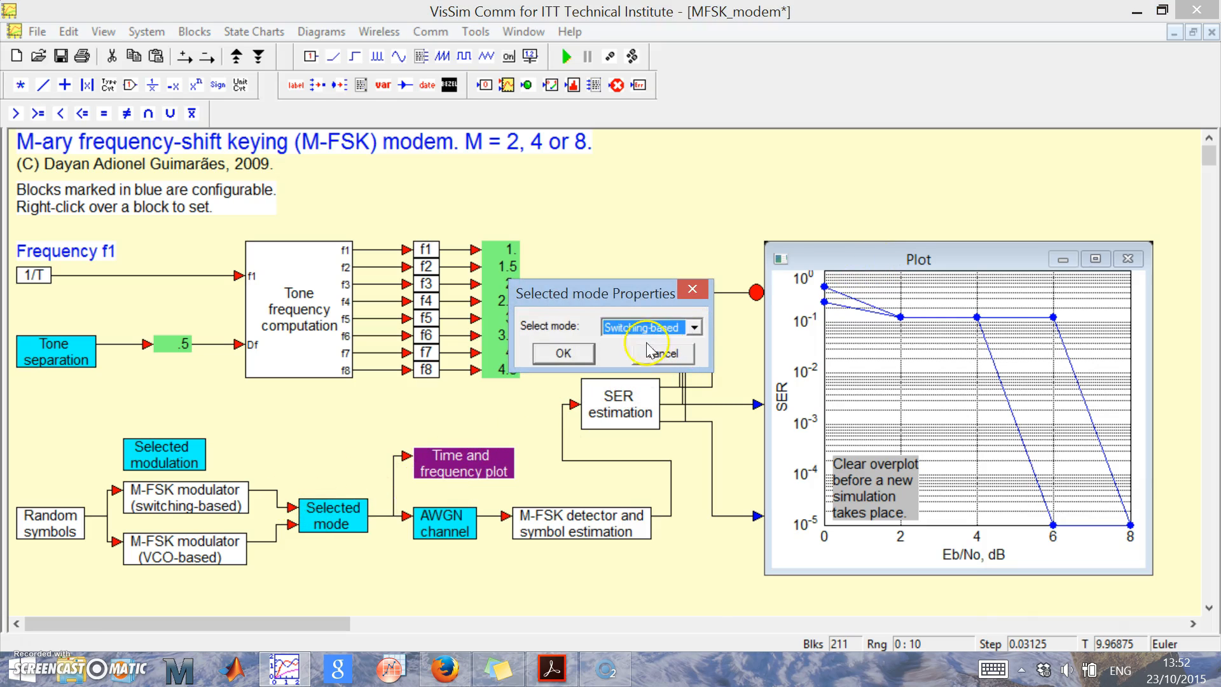
left_click(574, 352)
Reopen the Time and frequency plot block and run the simulation three times to examine the switching-based waveform.
double_click(447, 473)
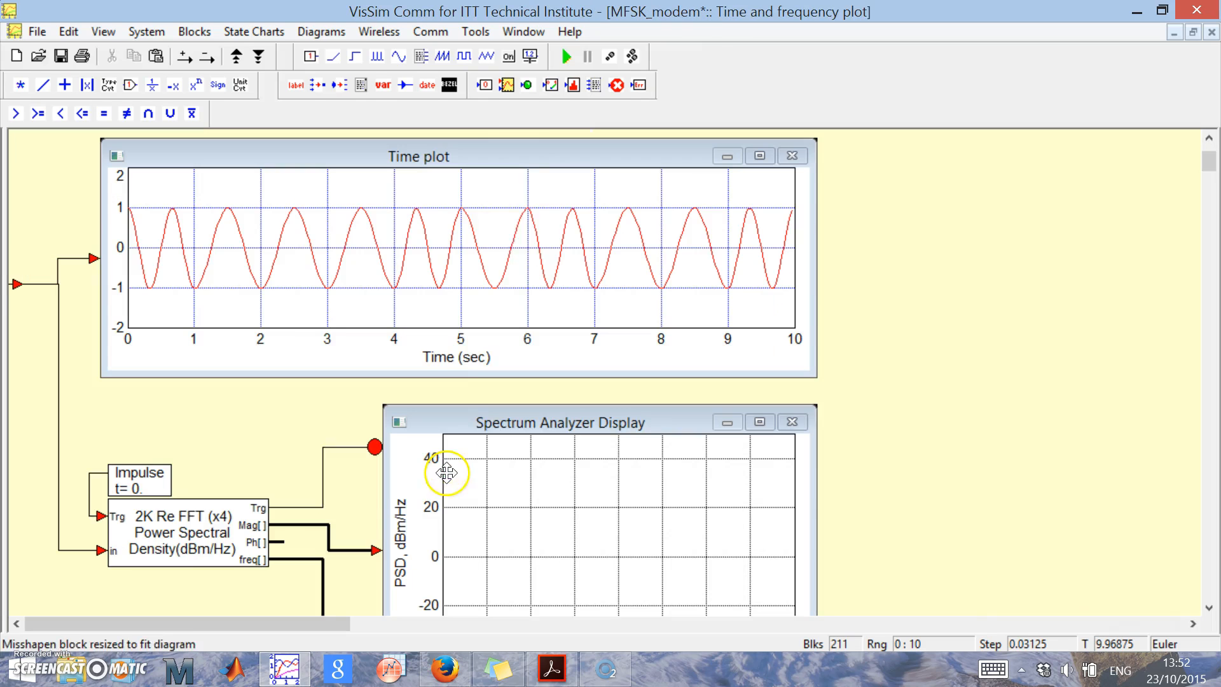
left_click(566, 56)
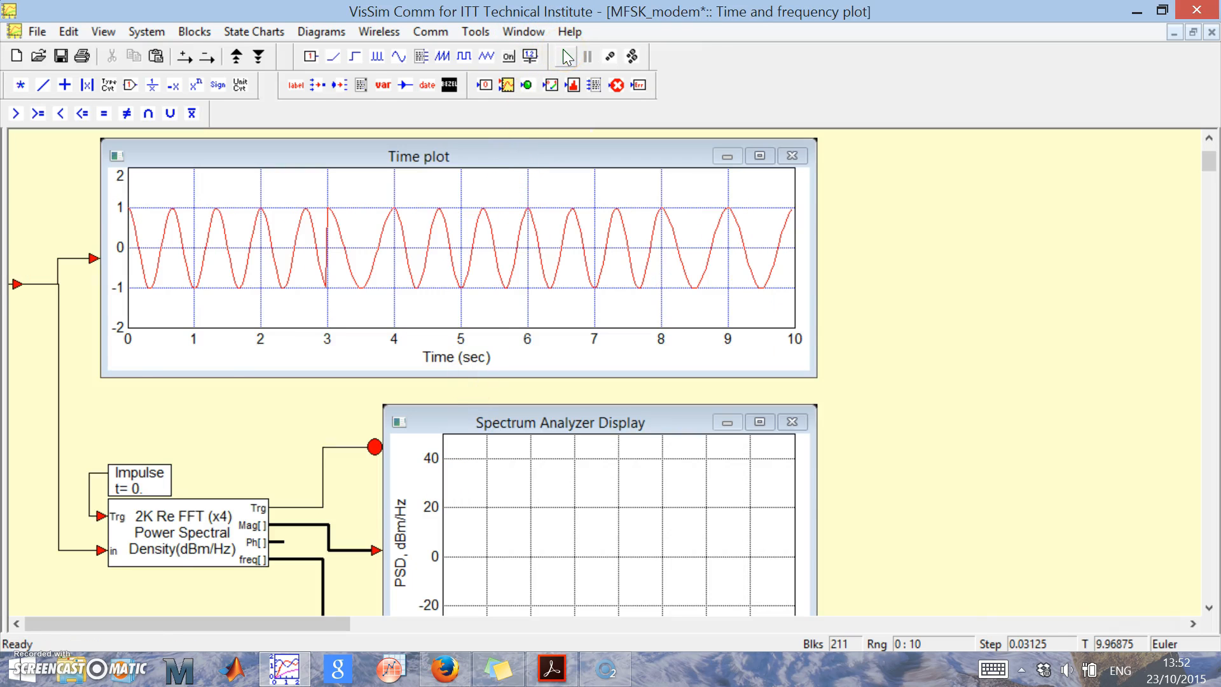
left_click(566, 56)
left_click(566, 56)
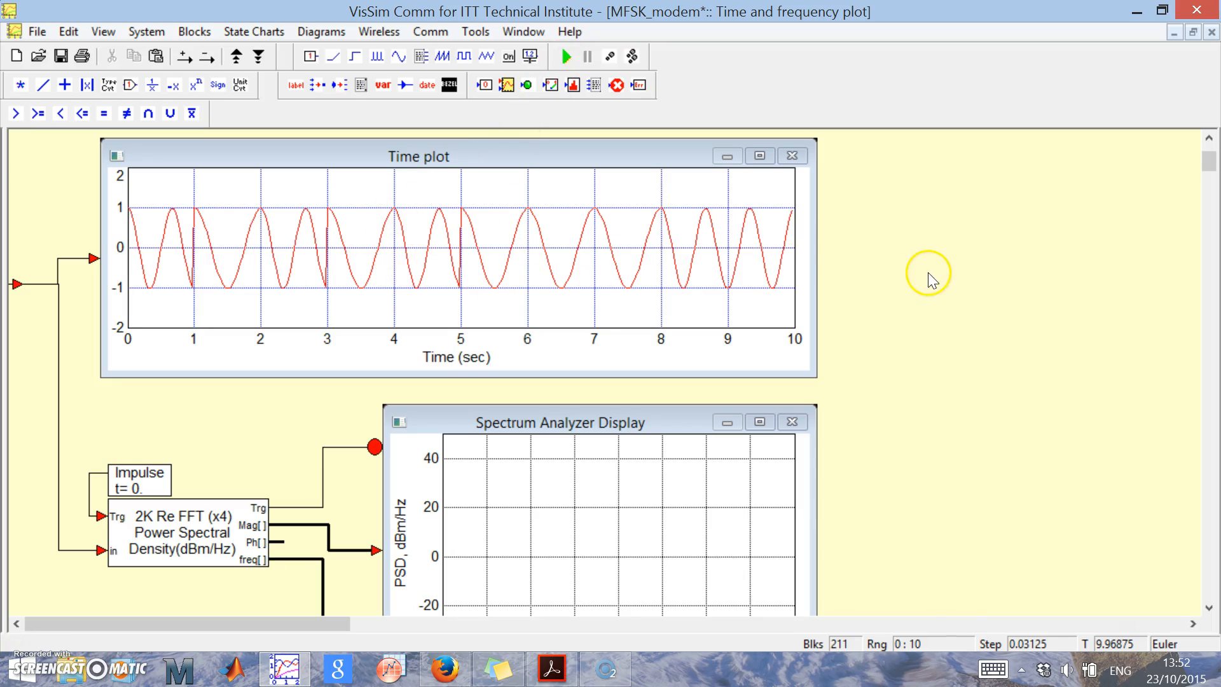
Back in the main diagram, set the Tone separation block's frequency spacing to 3/2T.
right_click(893, 275)
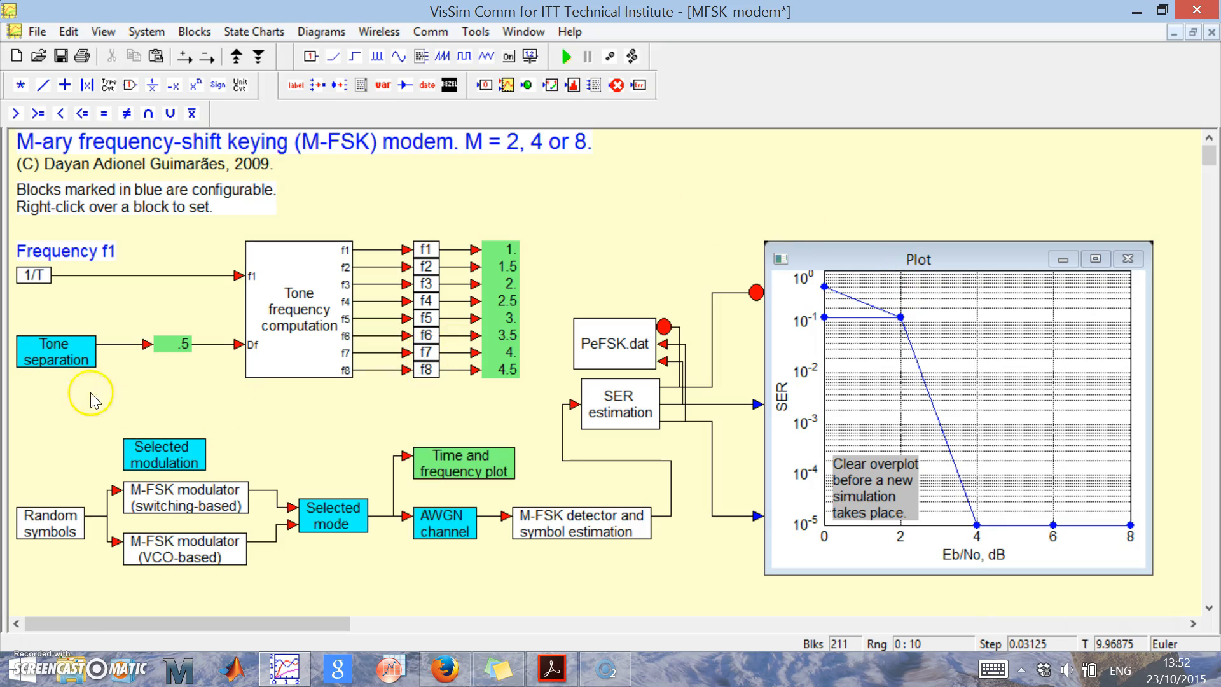
right_click(54, 352)
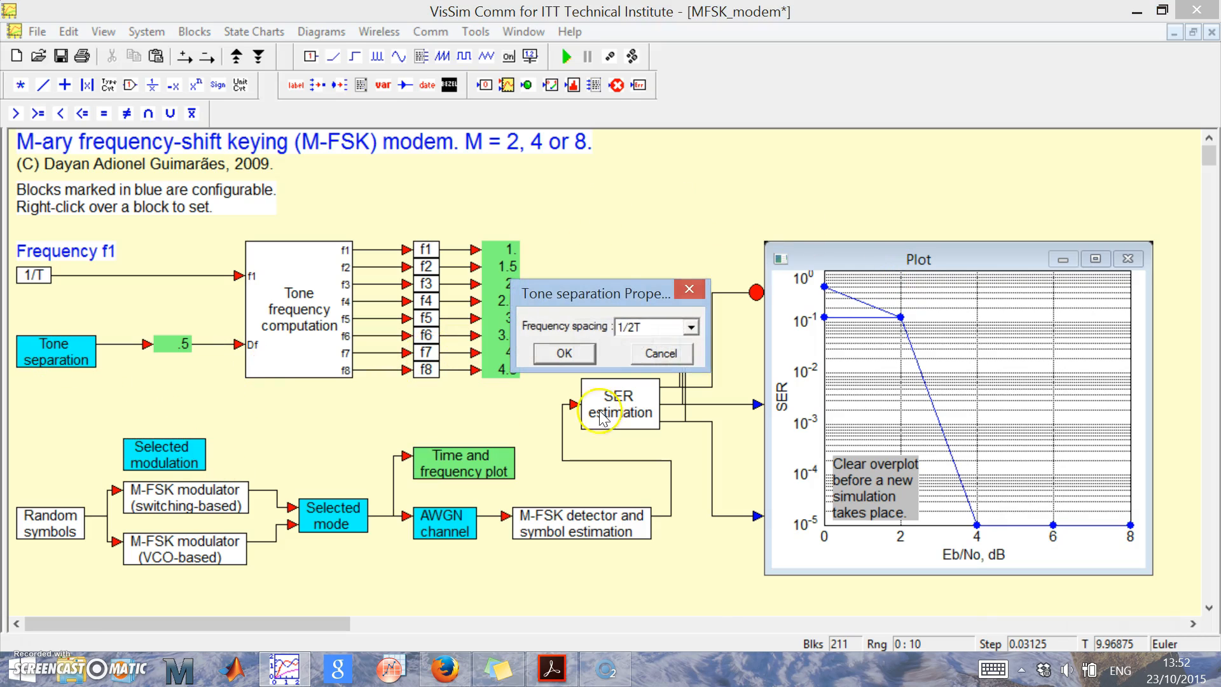
left_click(690, 327)
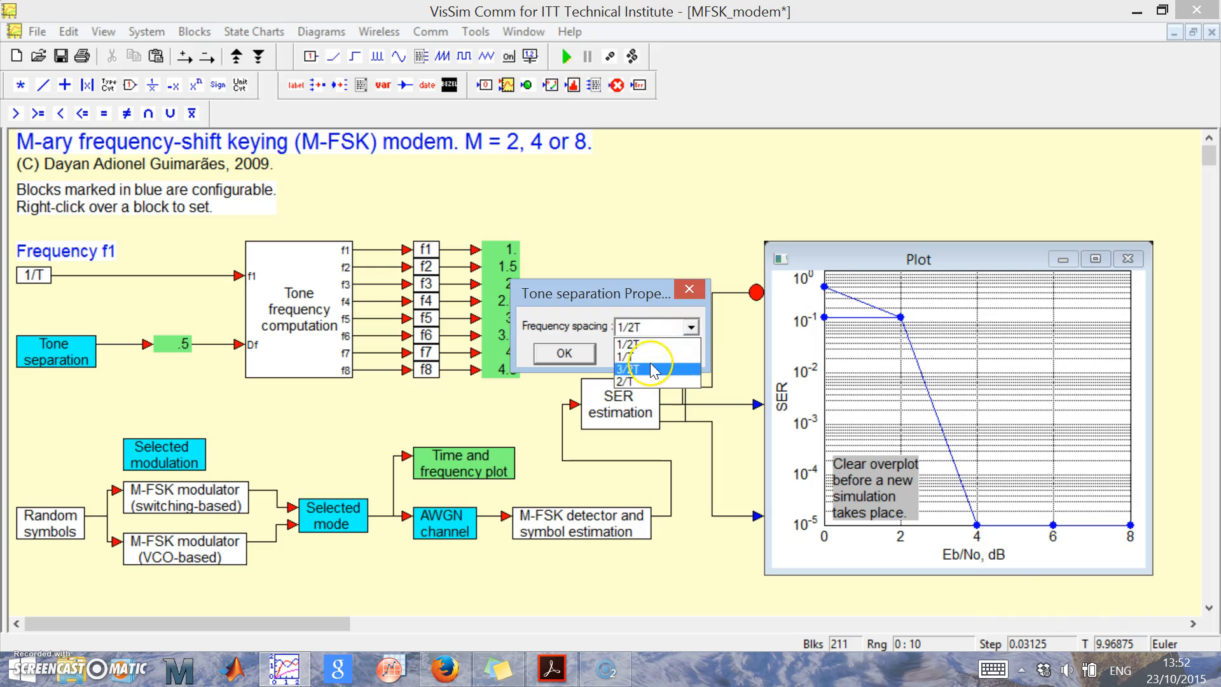
left_click(655, 367)
left_click(571, 353)
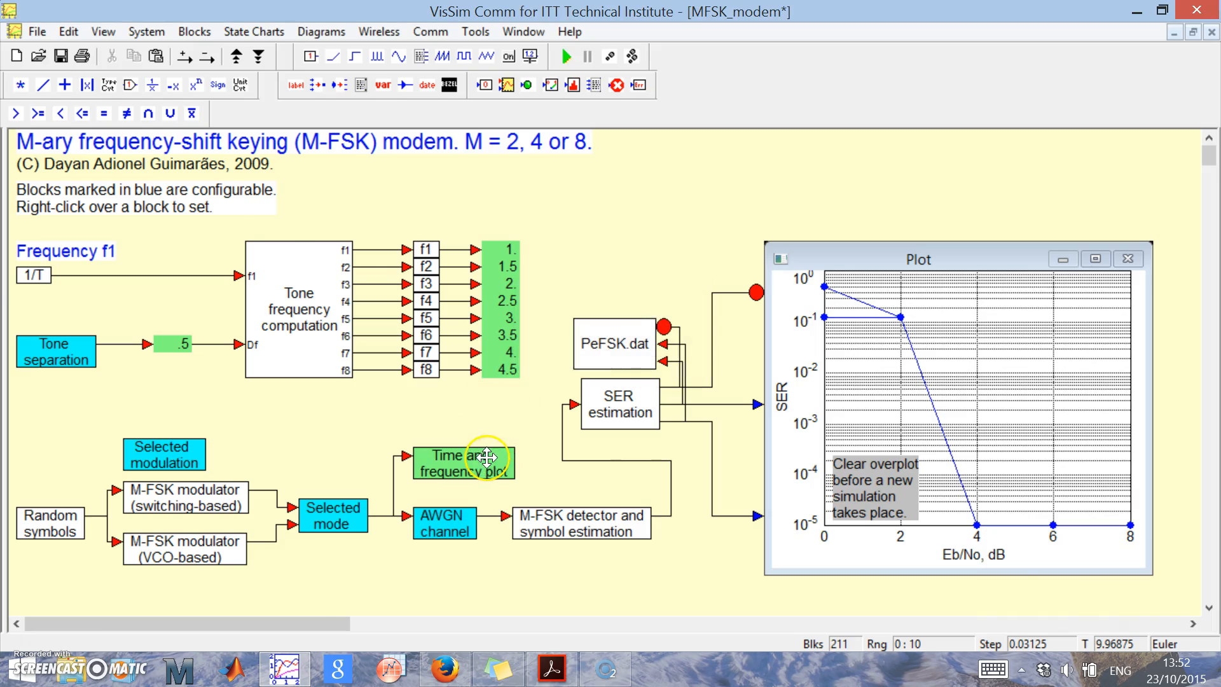
Run the simulation three times inside the Time and frequency plot block to examine the waveform with 3/2T spacing.
right_click(445, 463)
left_click(566, 56)
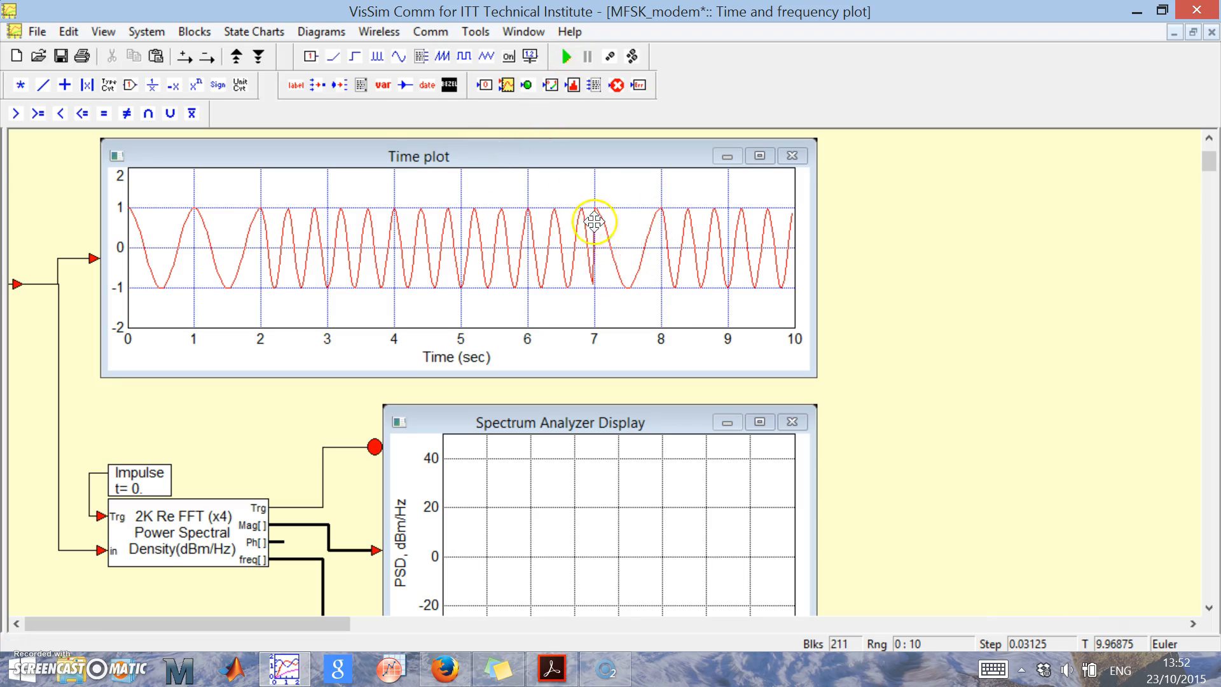
left_click(566, 56)
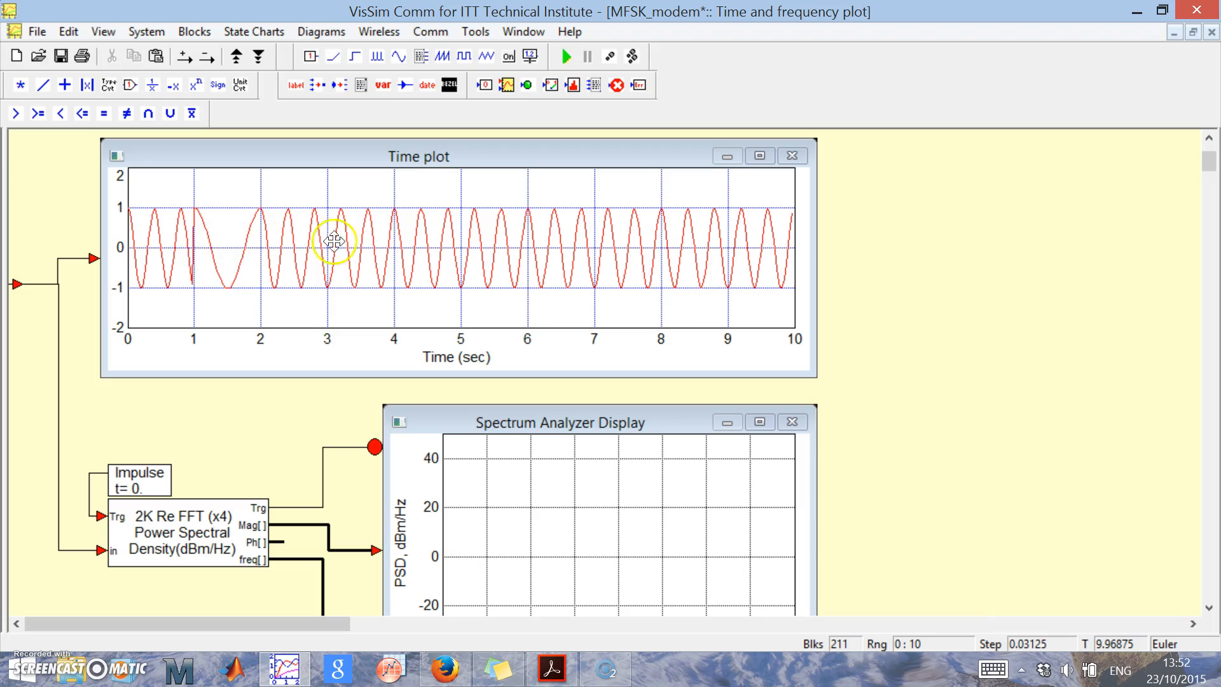
left_click(566, 56)
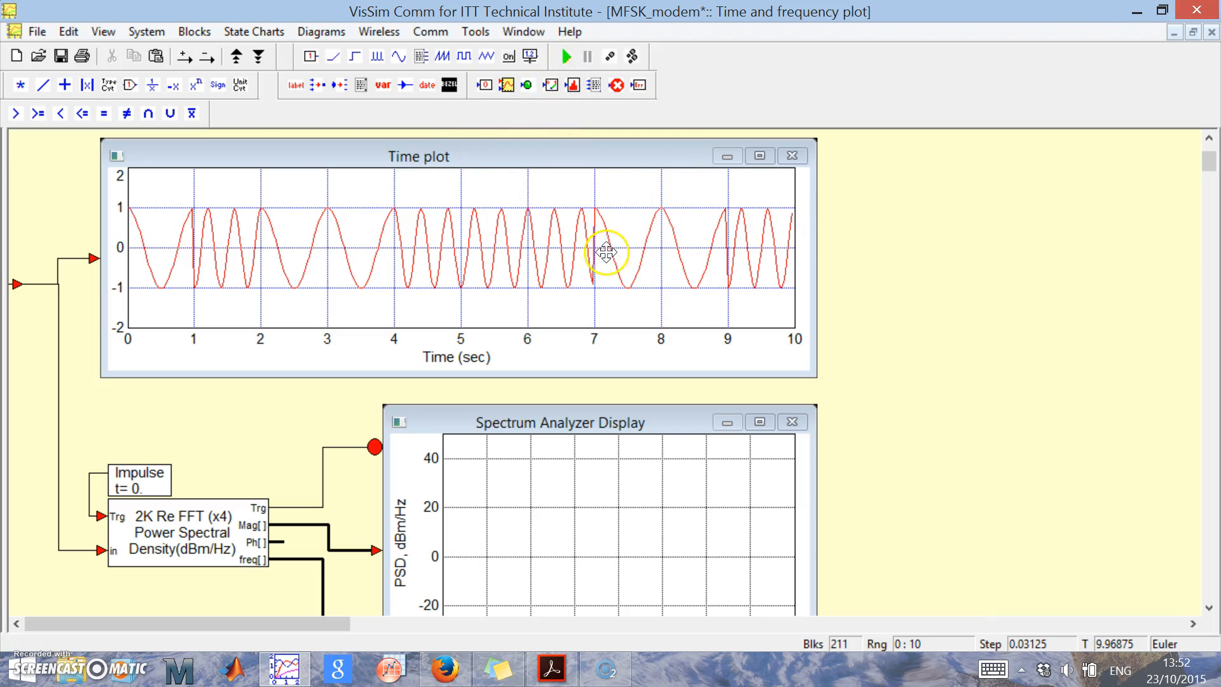
Copy the Time plot from the Time and frequency plot block and paste it into the main diagram beside the modulators.
right_click(879, 265)
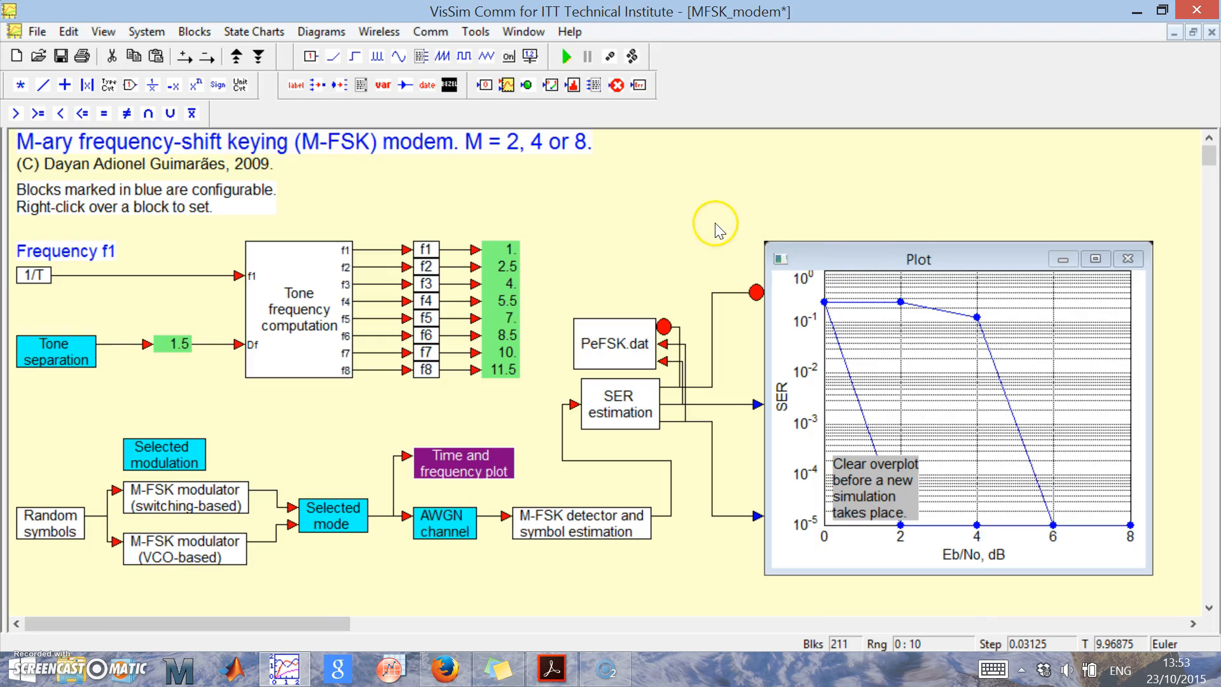
right_click(476, 466)
left_click_drag(877, 279, 700, 264)
key("ctrl+c")
right_click(993, 302)
key("ctrl+v")
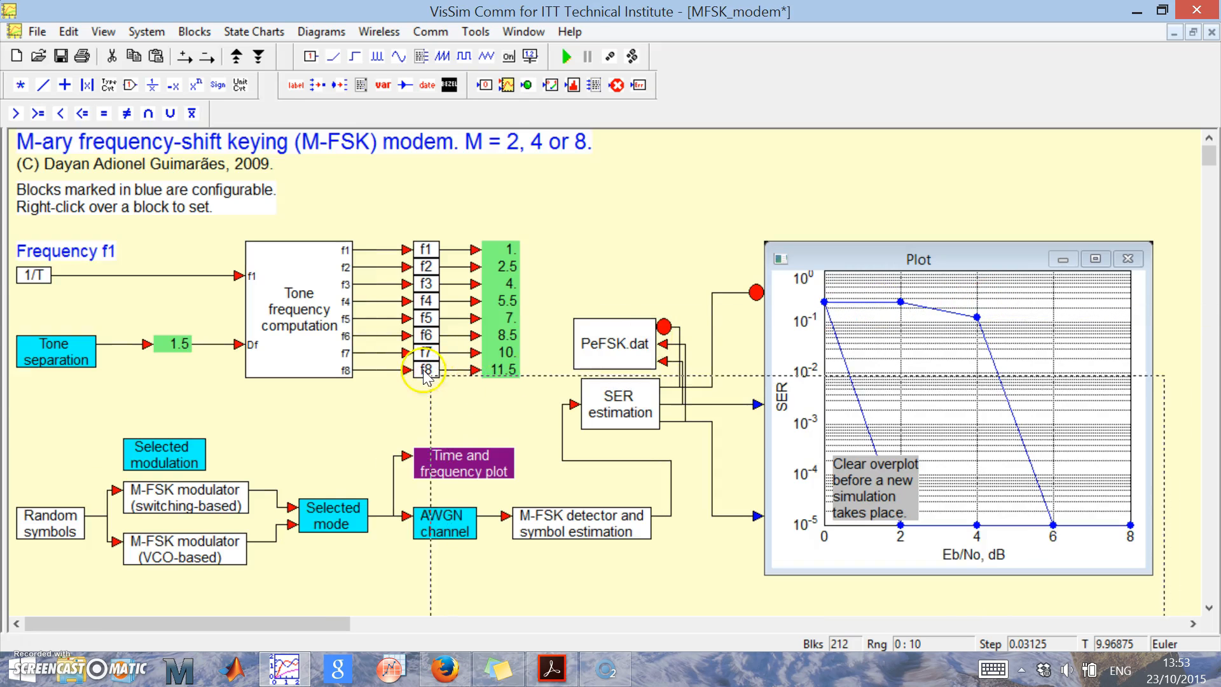
left_click(308, 288)
Wire the switching-based modulator's output to the pasted Time plot, add a second plot input and wire the VCO-based modulator to it.
left_click_drag(313, 404, 250, 489)
left_click(190, 62)
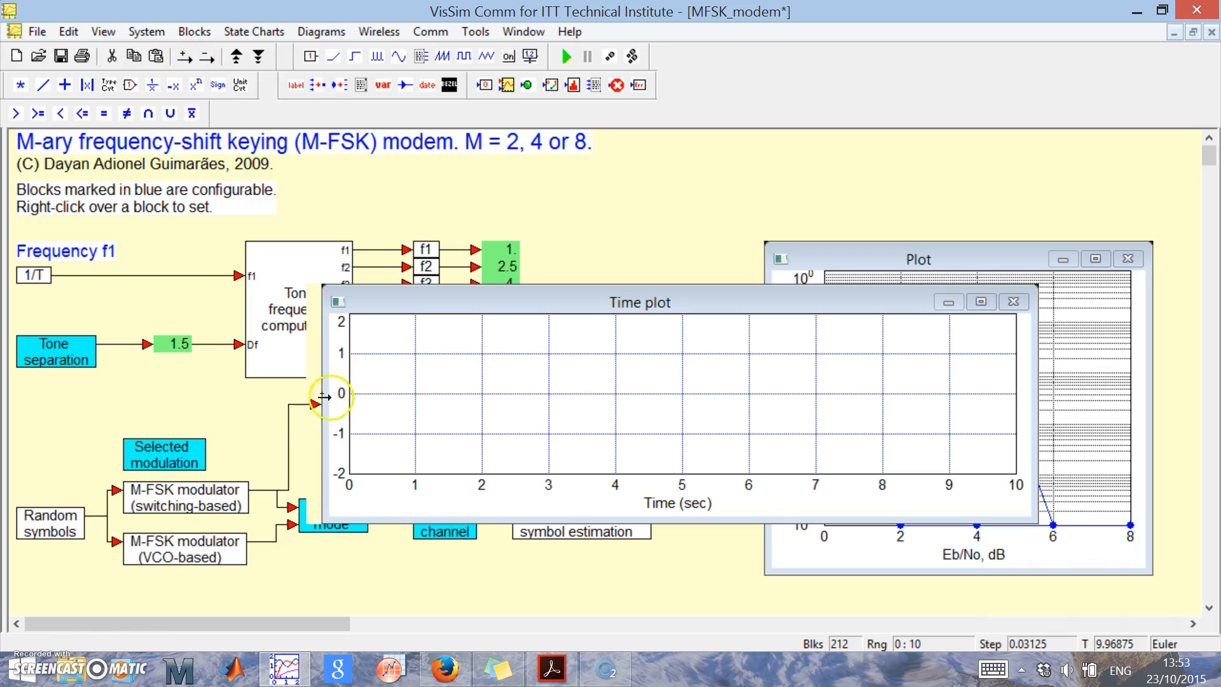
left_click(311, 407)
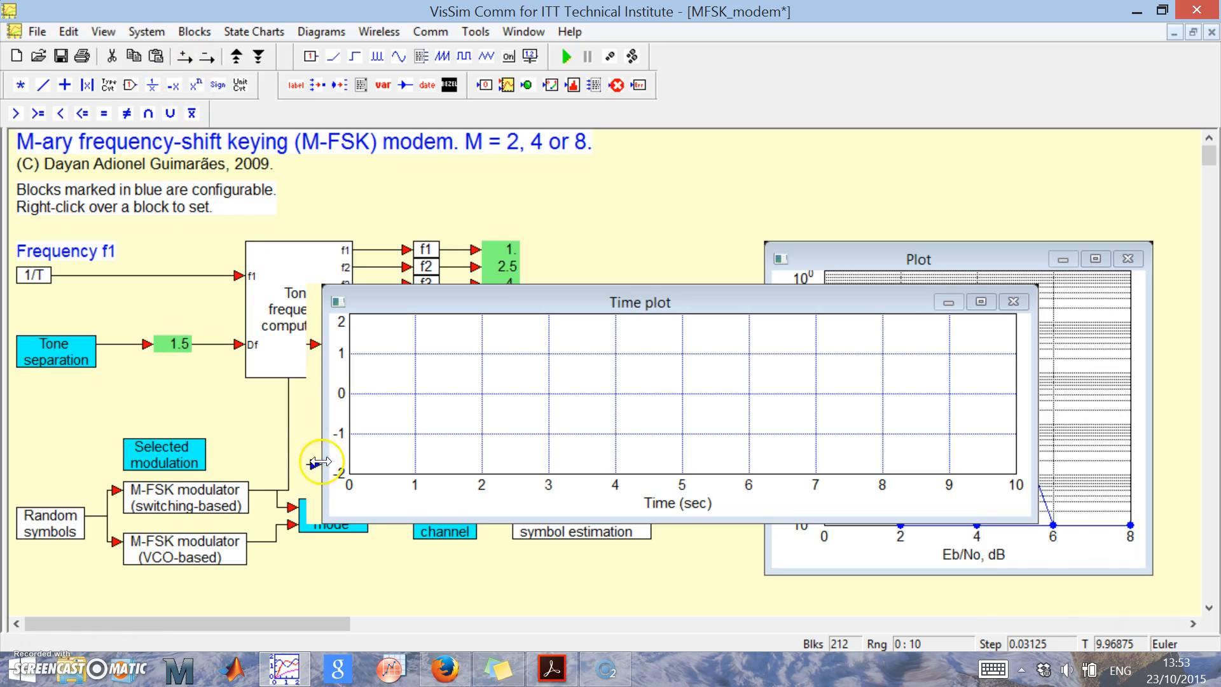
left_click_drag(313, 464, 261, 542)
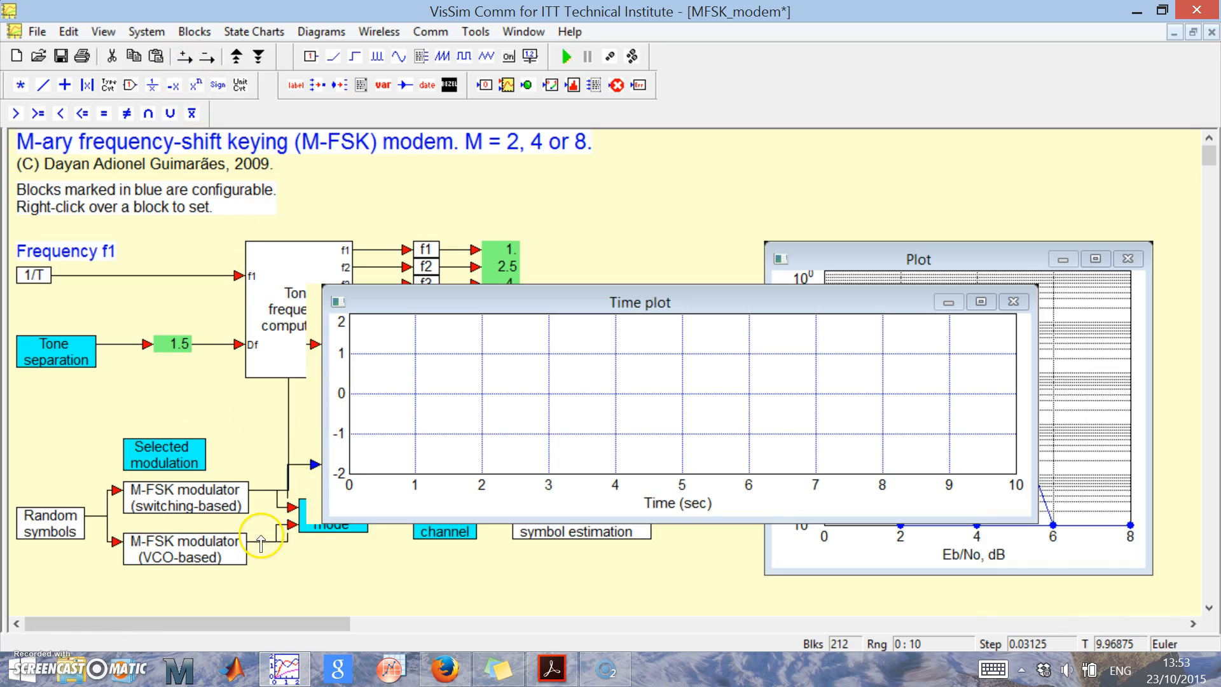
Set the pasted Time plot's sub plot count to 2 to separate the two modulator waveforms.
right_click(581, 392)
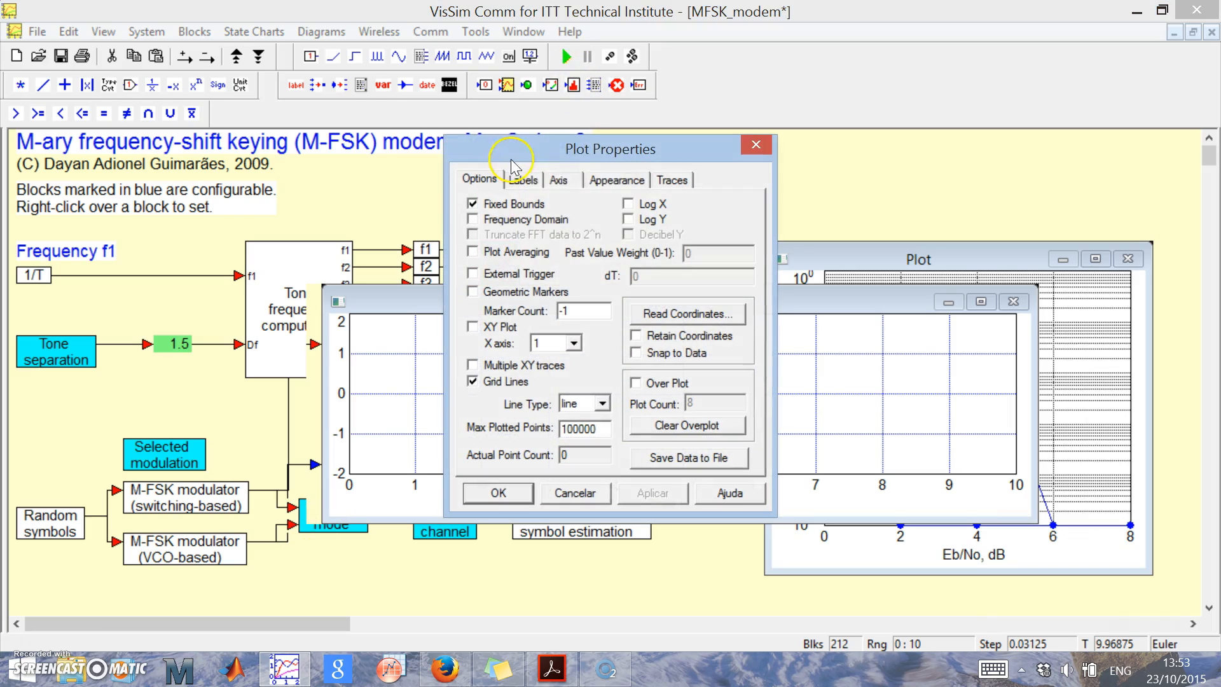
left_click(558, 180)
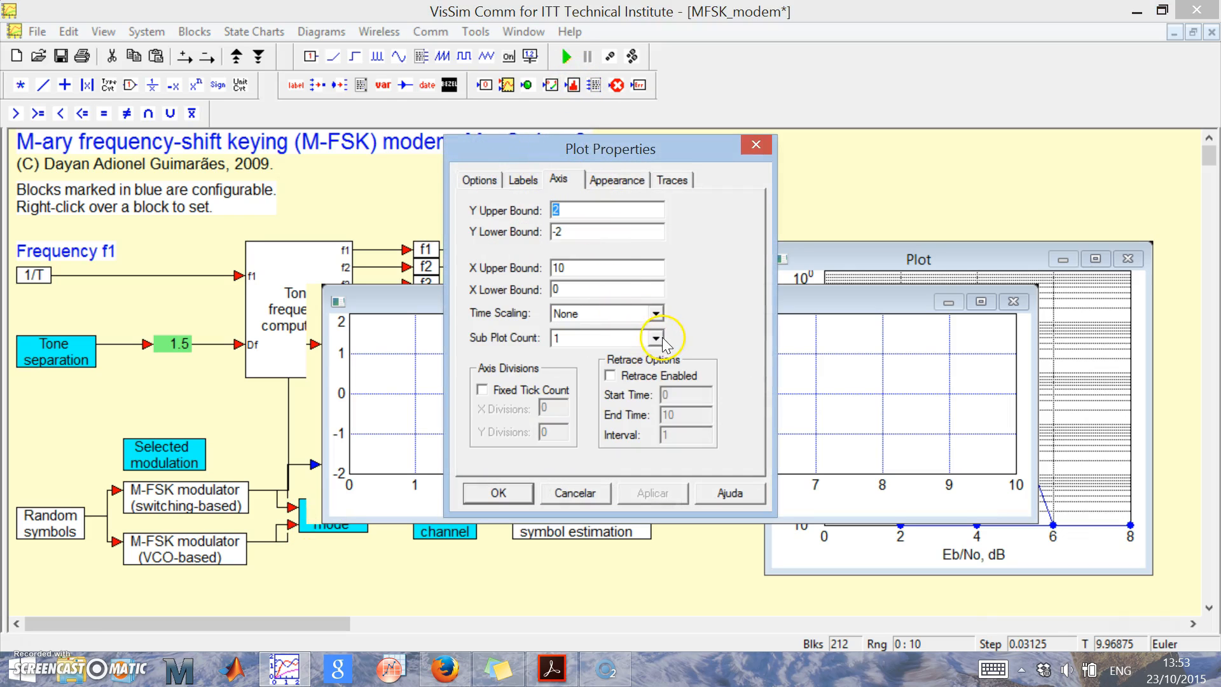
left_click(655, 338)
left_click(591, 360)
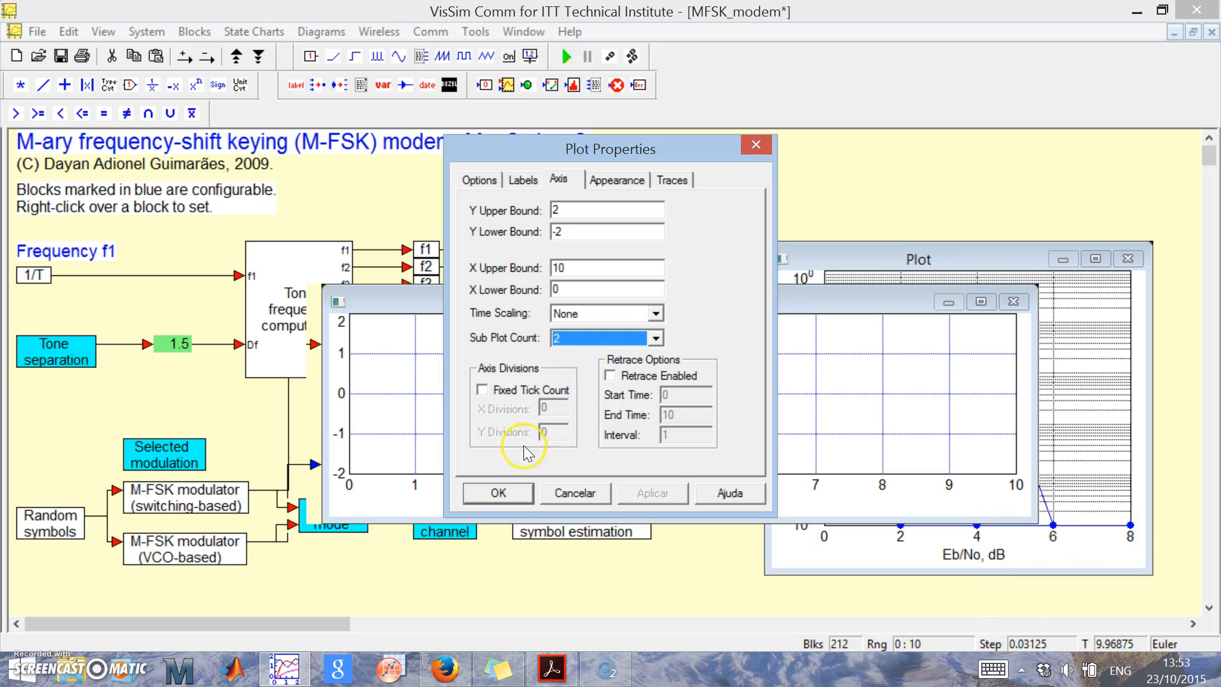
left_click(509, 496)
Run the simulation twice and maximize the Time plot to compare the switching-based and VCO-based waveforms at 3/2T spacing.
left_click(572, 57)
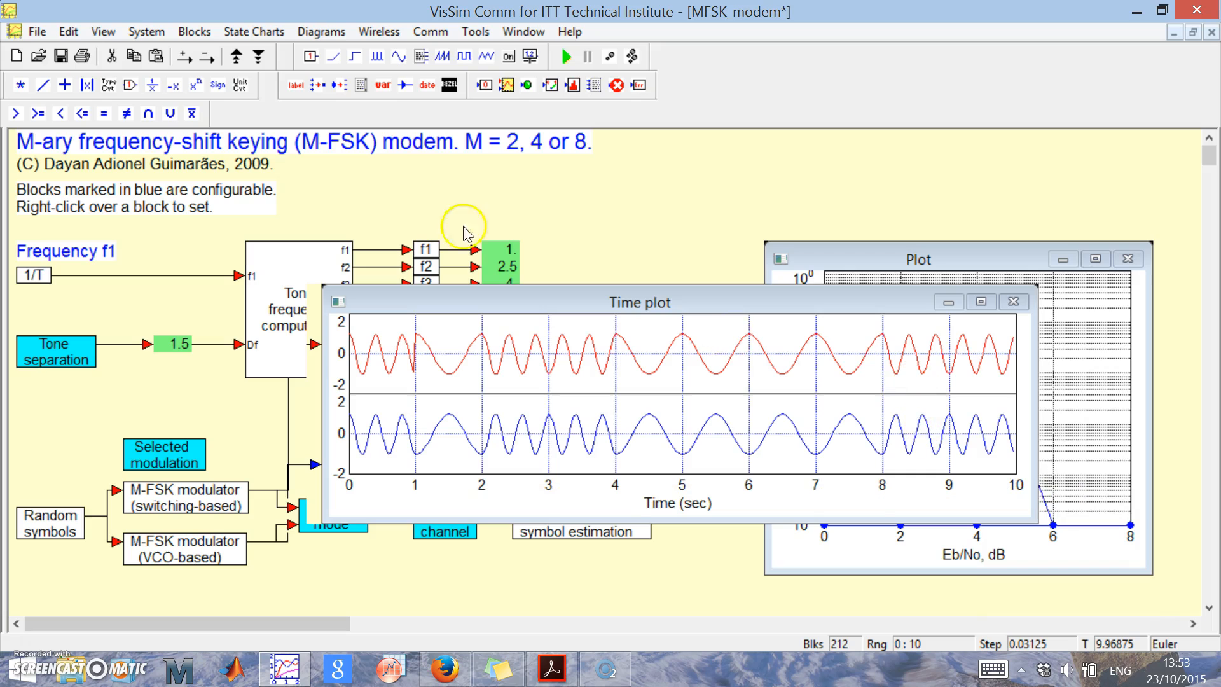
left_click(566, 58)
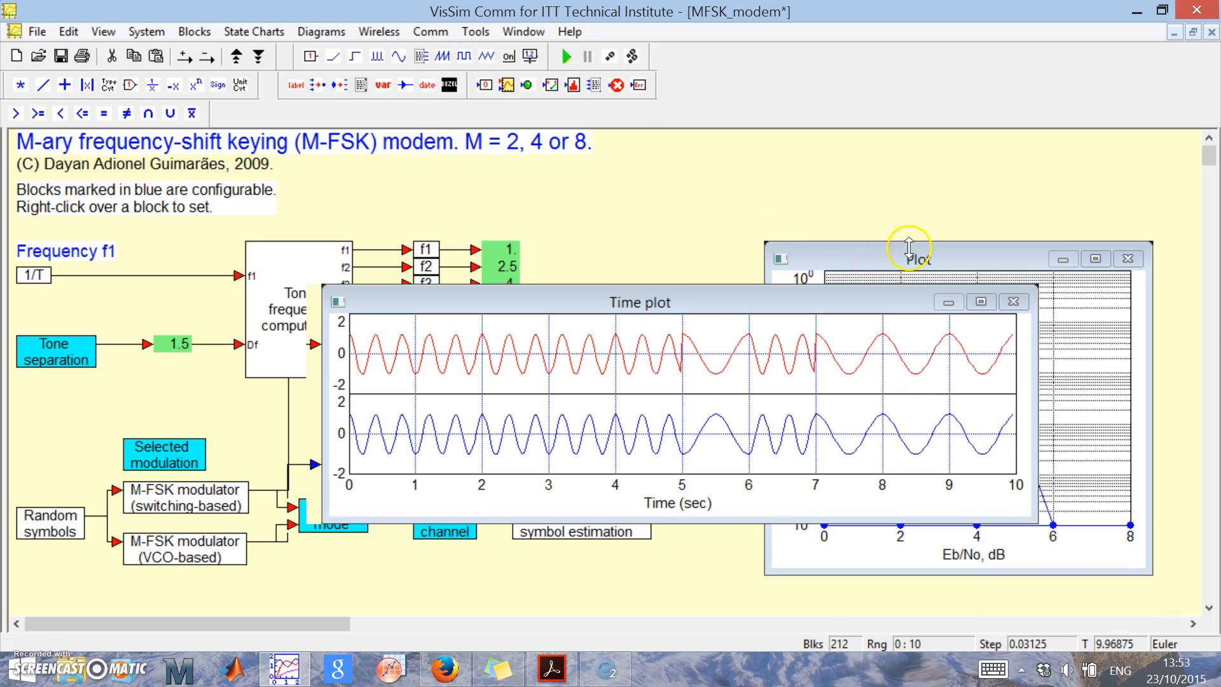
left_click(980, 302)
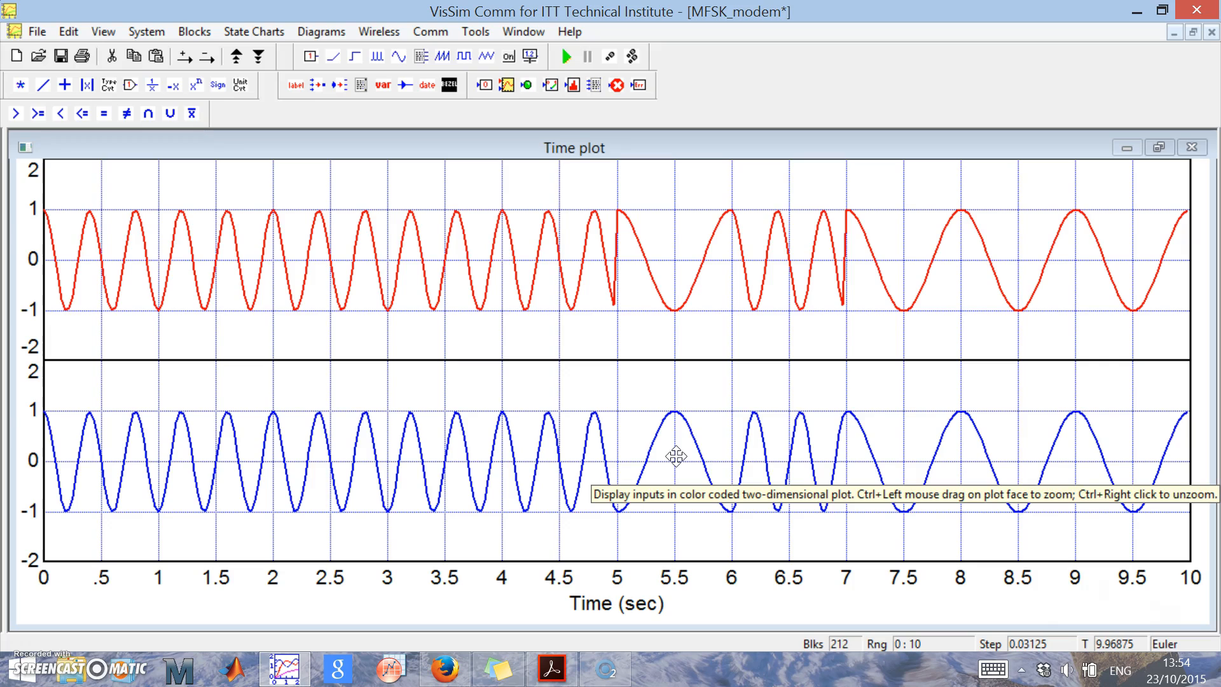
Restore the Time plot to its normal size and move it up to uncover the channel and detector blocks.
left_click(1155, 151)
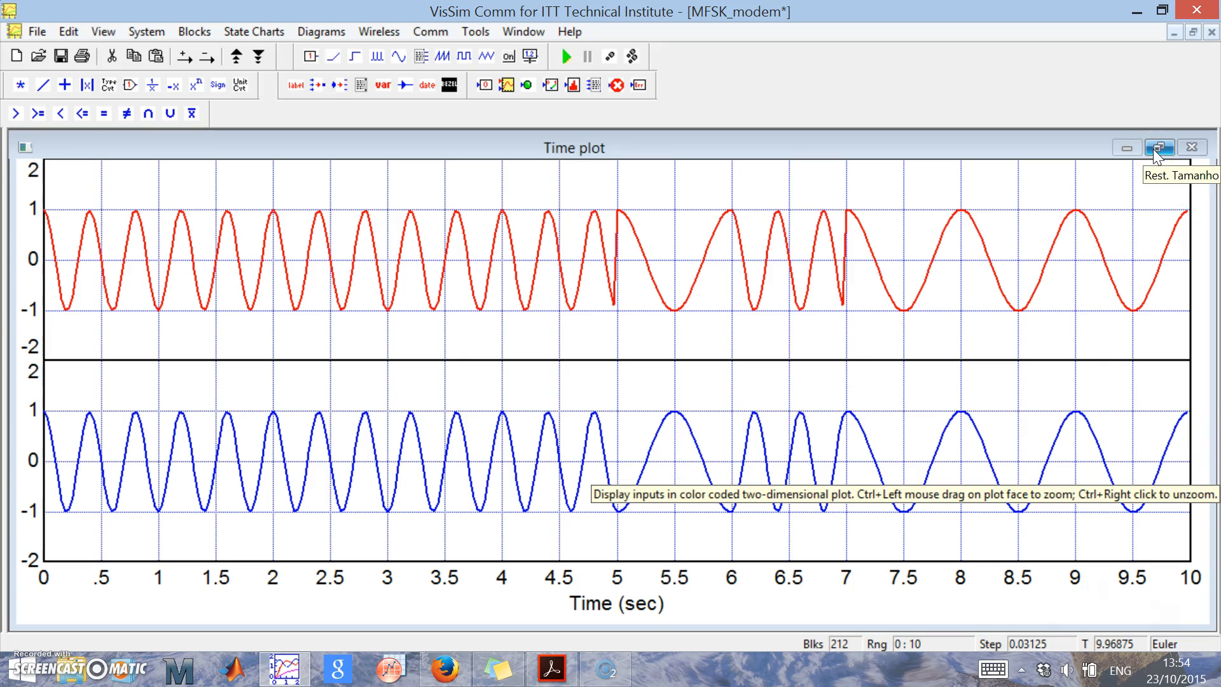
left_click(1155, 151)
left_click_drag(789, 302, 827, 189)
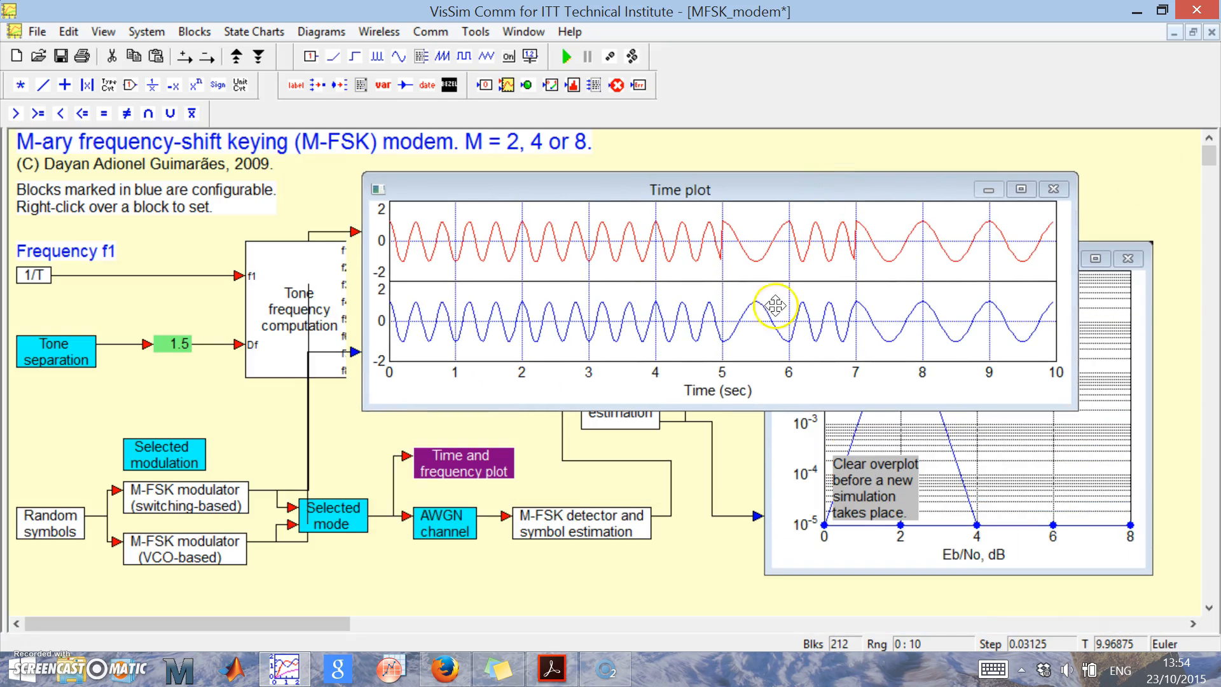
Look inside the M-FSK detector and symbol estimation block, return to the main diagram and clear the selection.
right_click(589, 536)
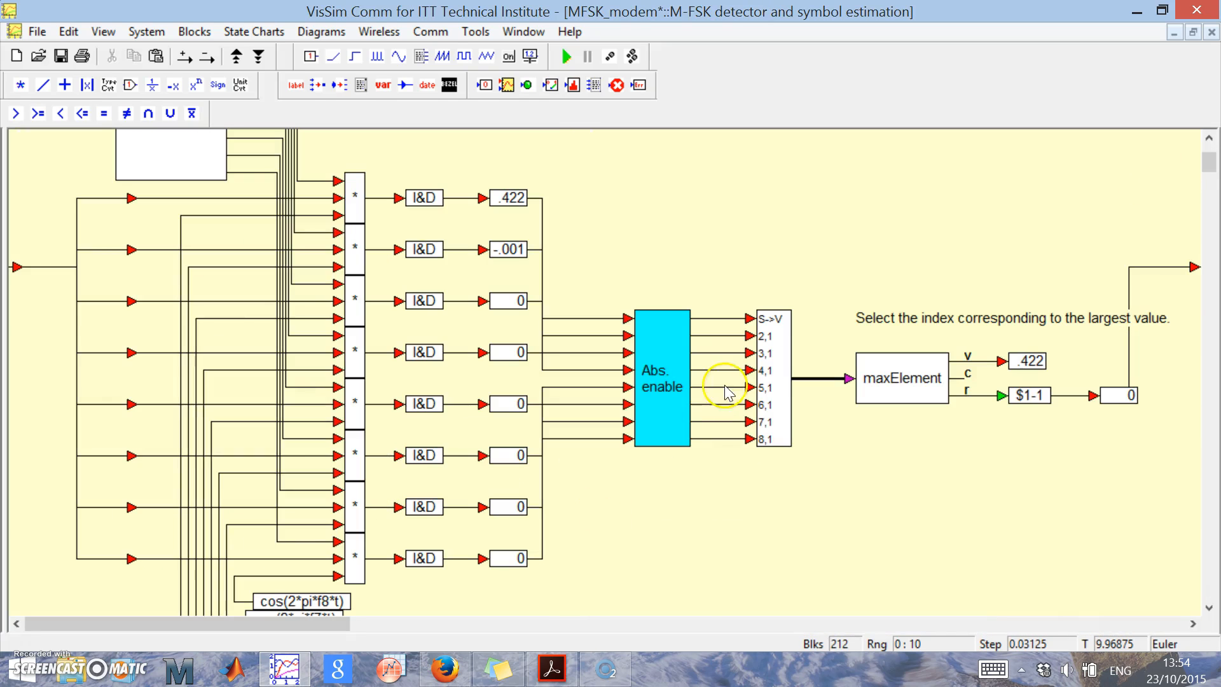
right_click(741, 253)
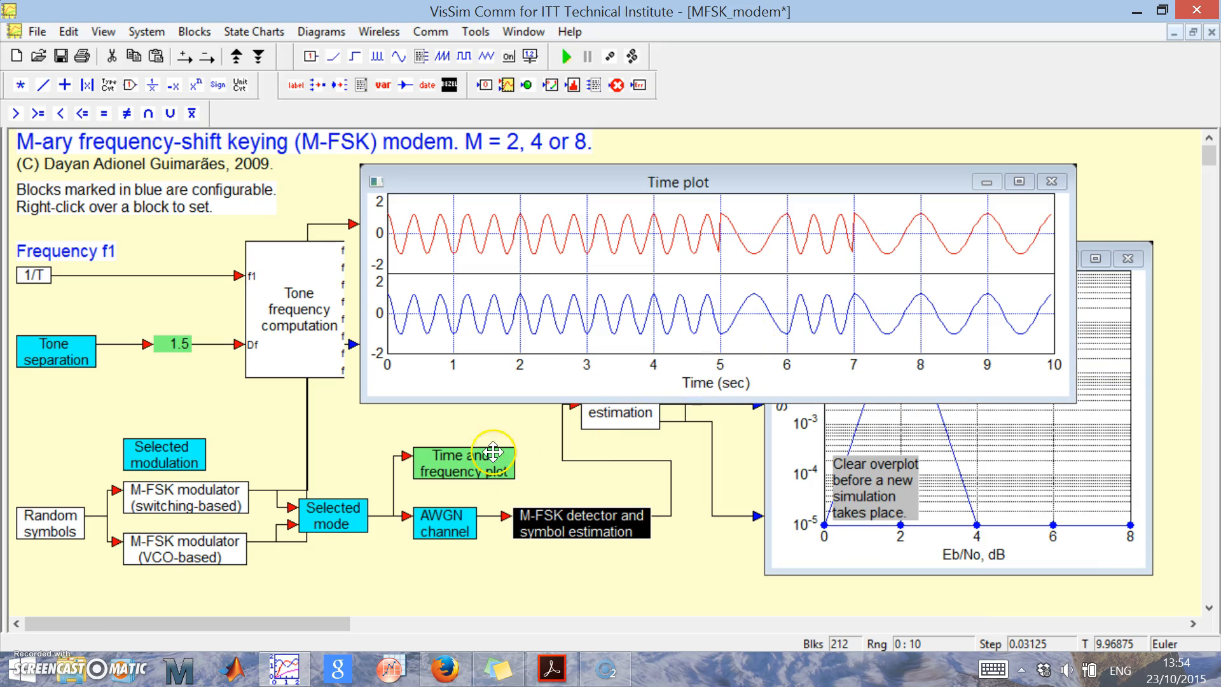
left_click(538, 466)
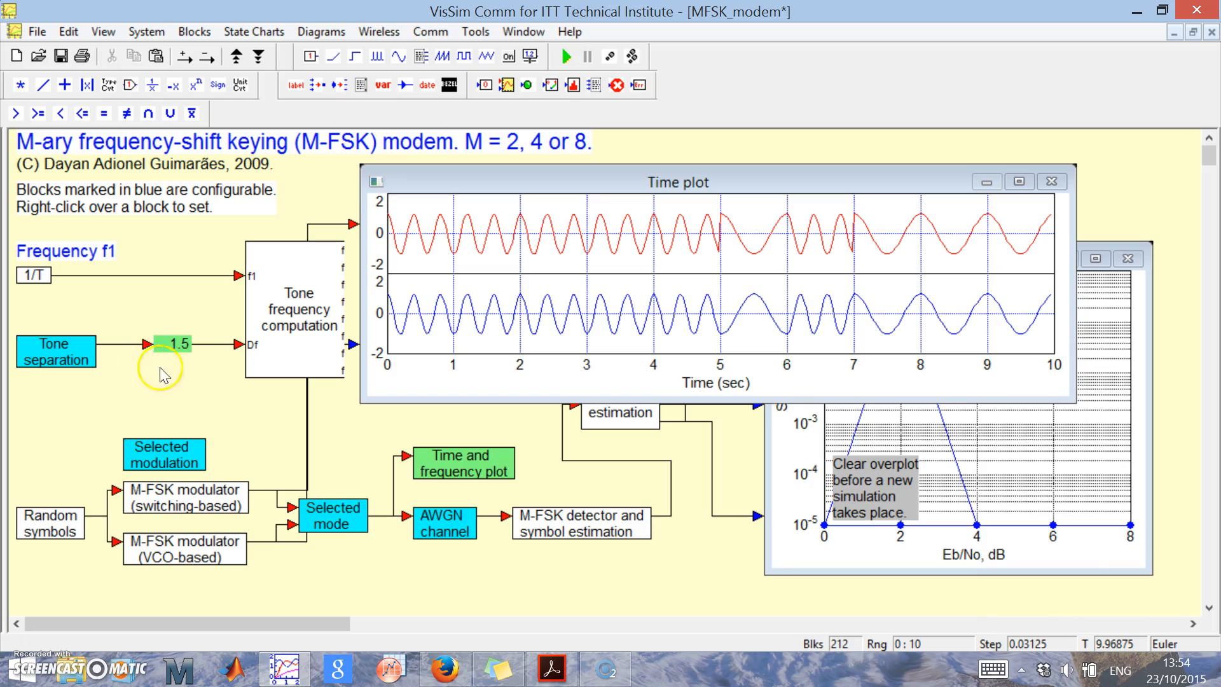
Set the Tone separation block's frequency spacing to 1/T.
right_click(59, 349)
left_click(691, 328)
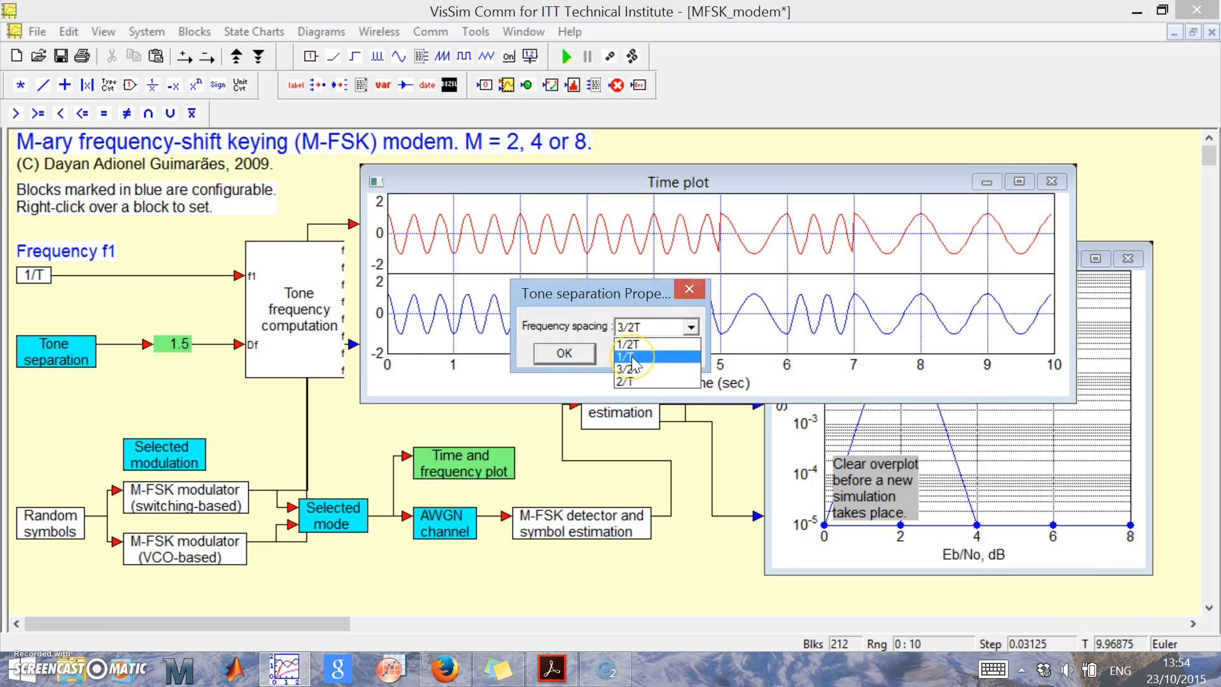
left_click(631, 356)
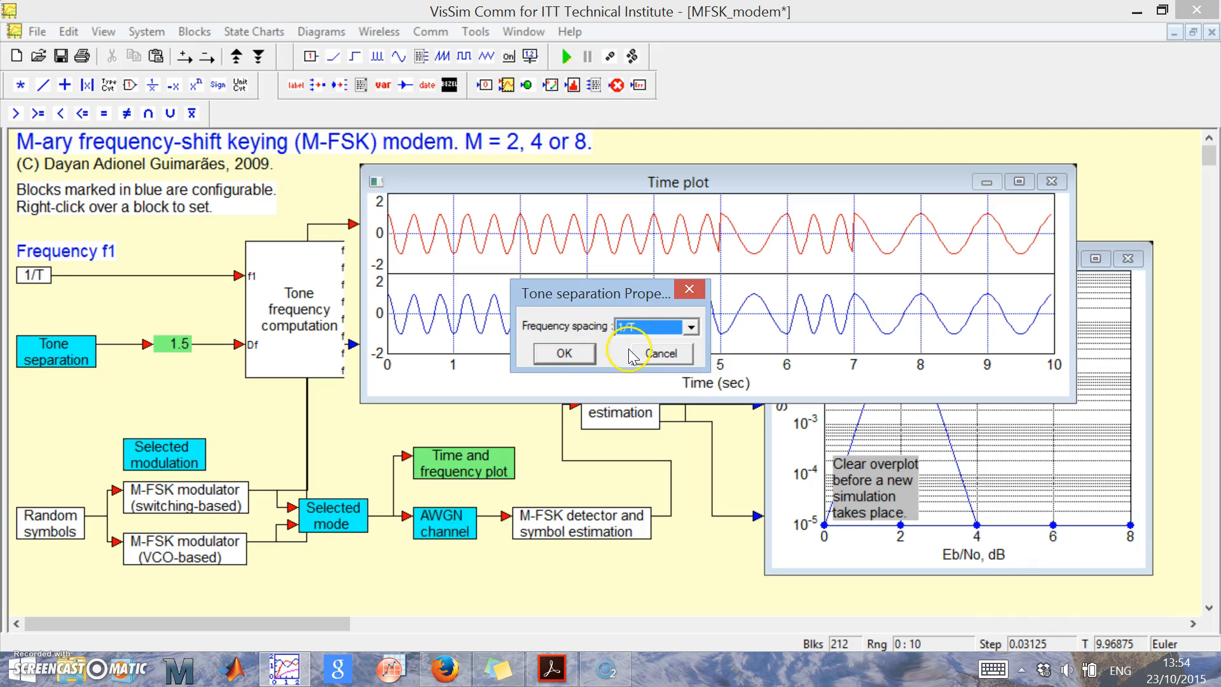
left_click(584, 353)
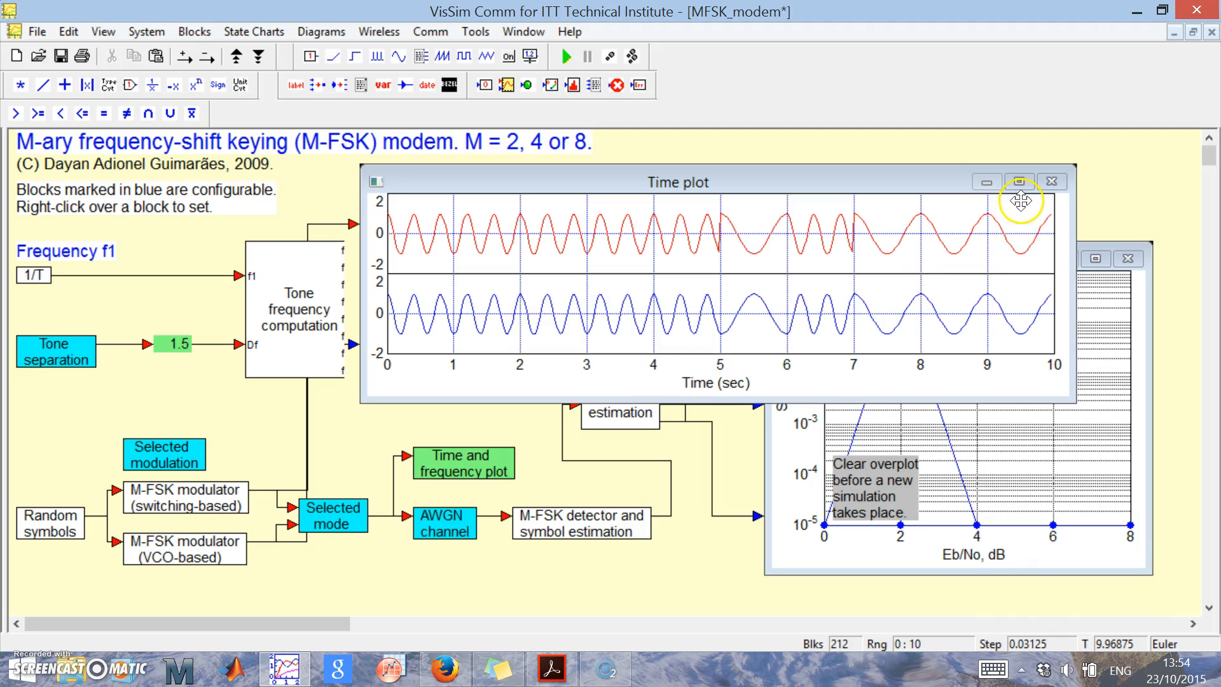
Maximize the Time plot and run the simulation repeatedly to compare both modulators' waveforms at 1/T spacing.
left_click(1019, 183)
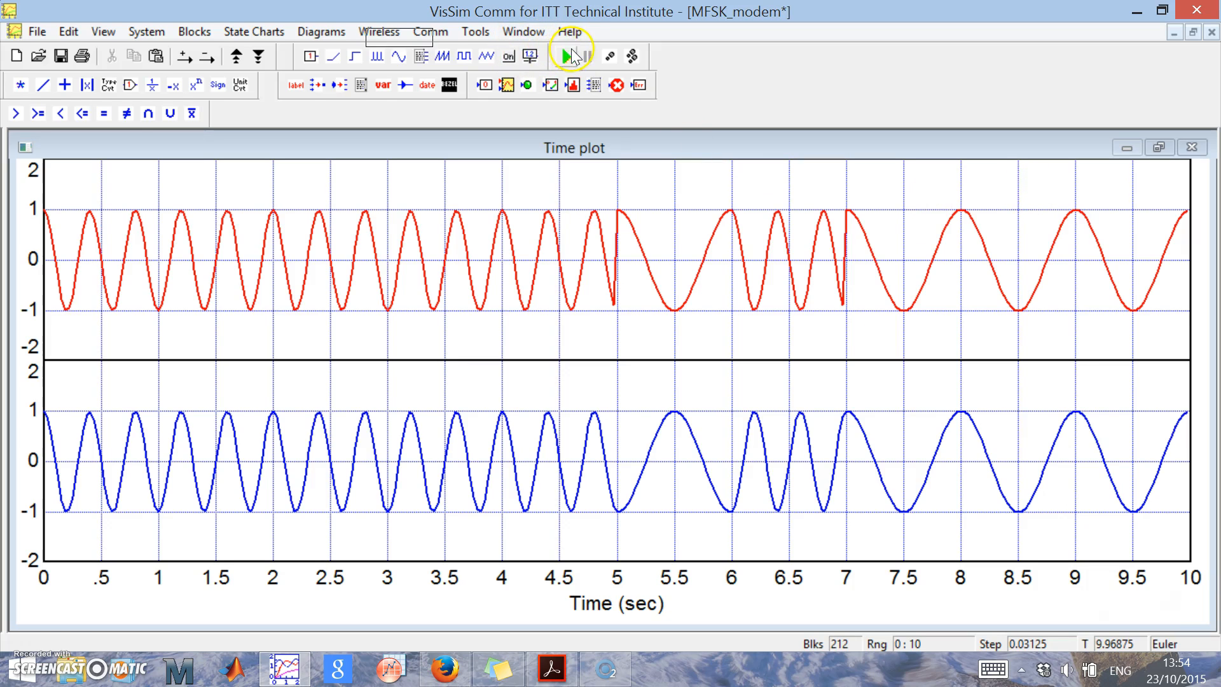
left_click(564, 57)
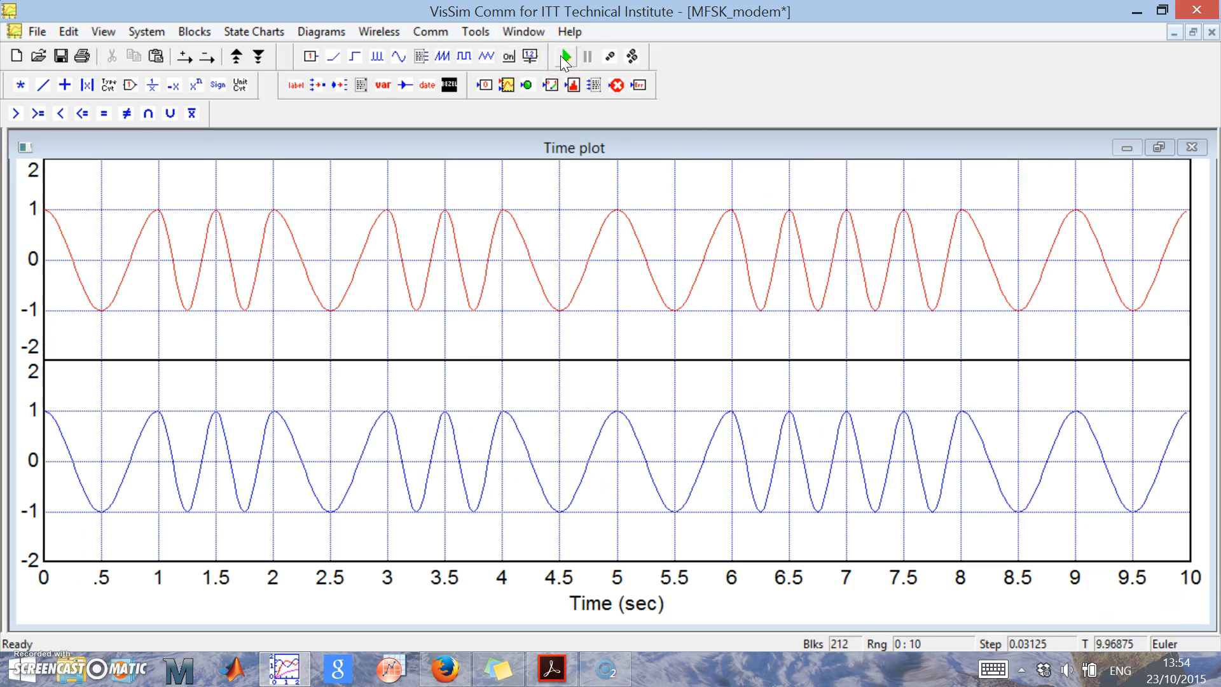
left_click(563, 57)
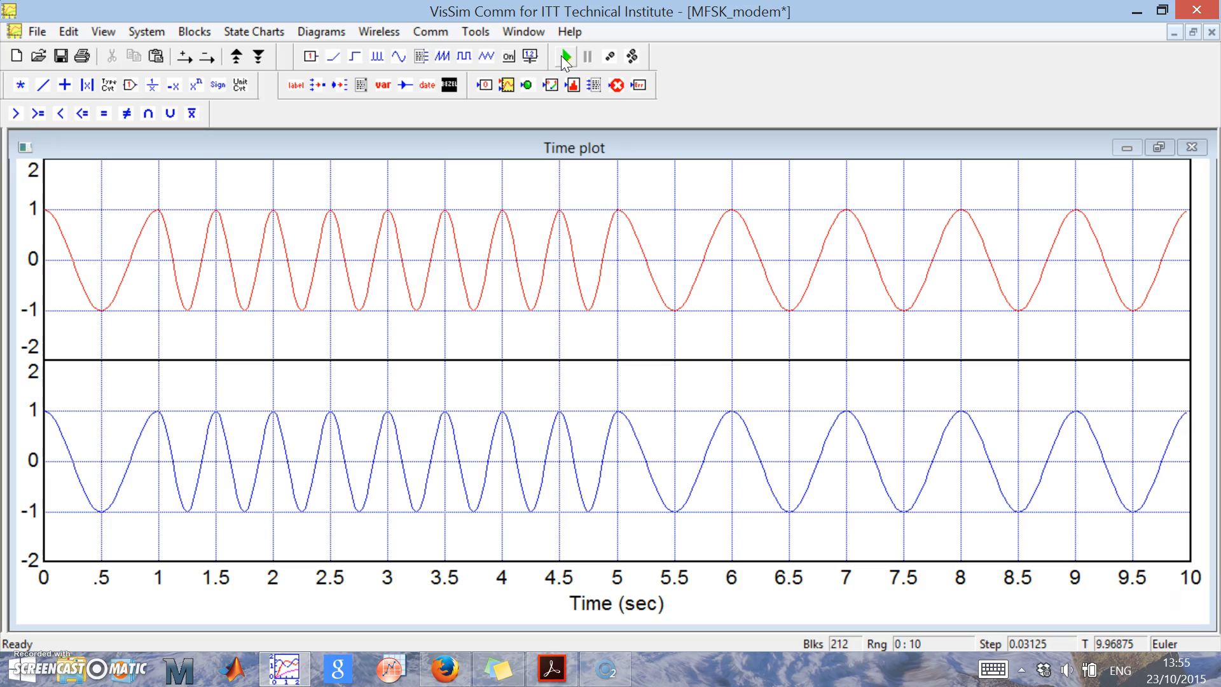
left_click(566, 56)
left_click(566, 56)
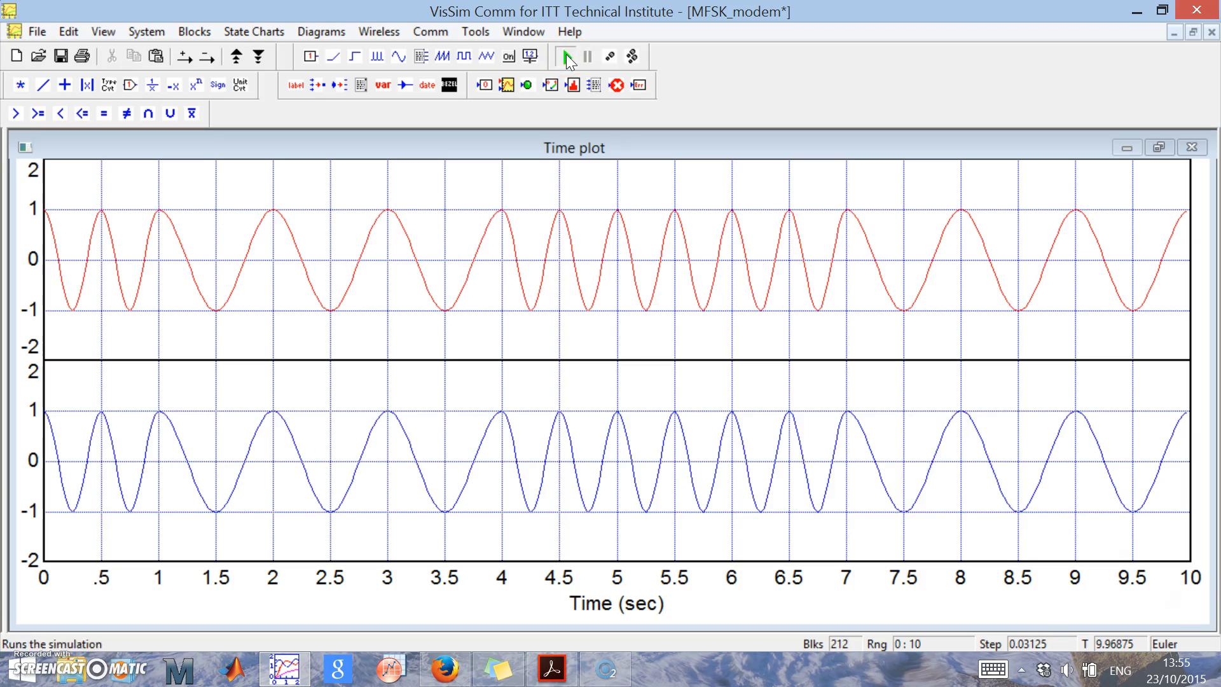
left_click(566, 56)
left_click(566, 56)
left_click(566, 56)
left_click(566, 56)
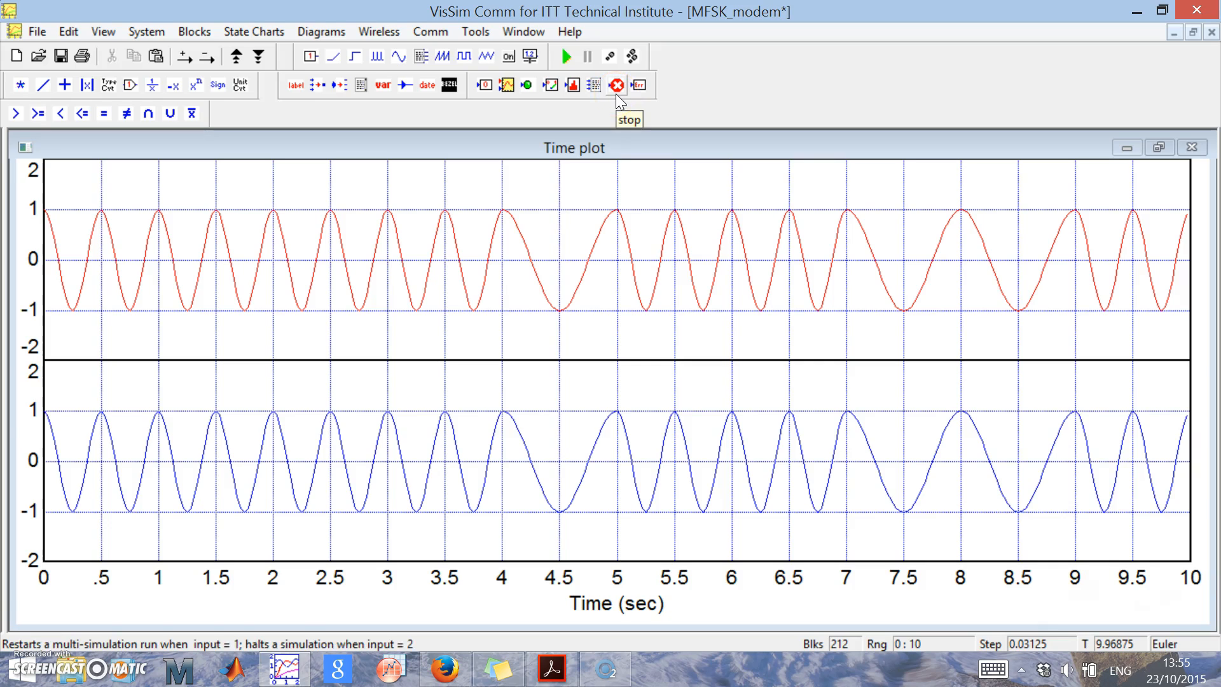
Save the current modem diagram.
left_click(63, 57)
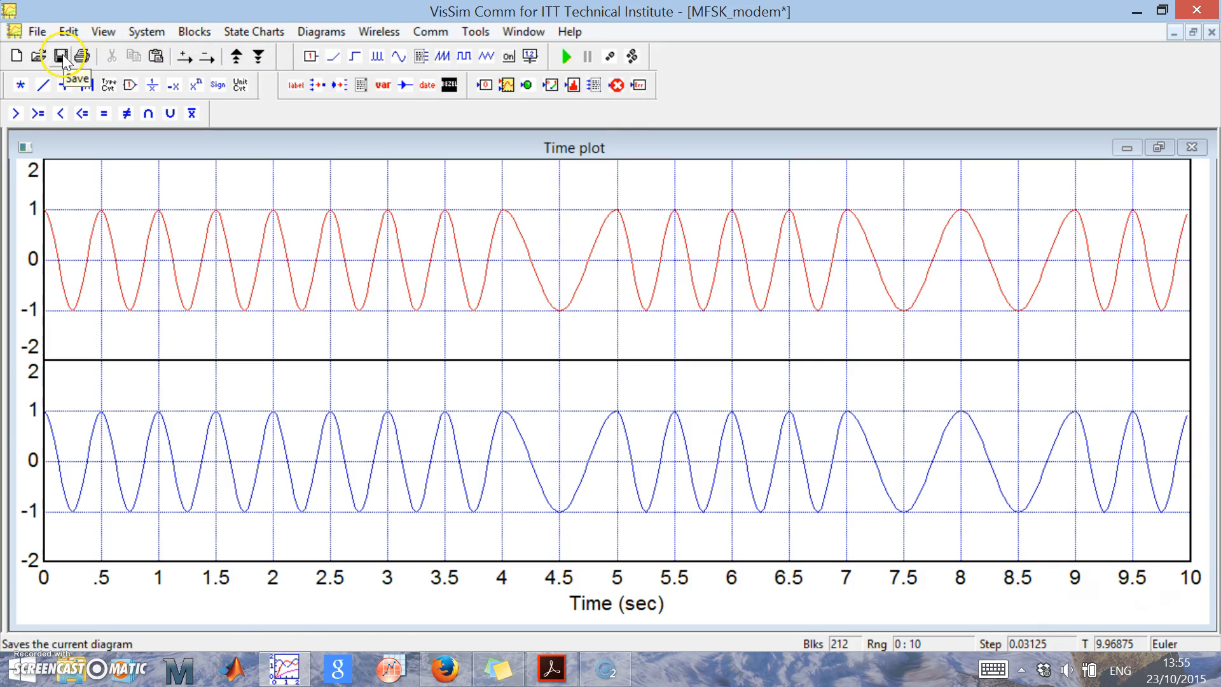